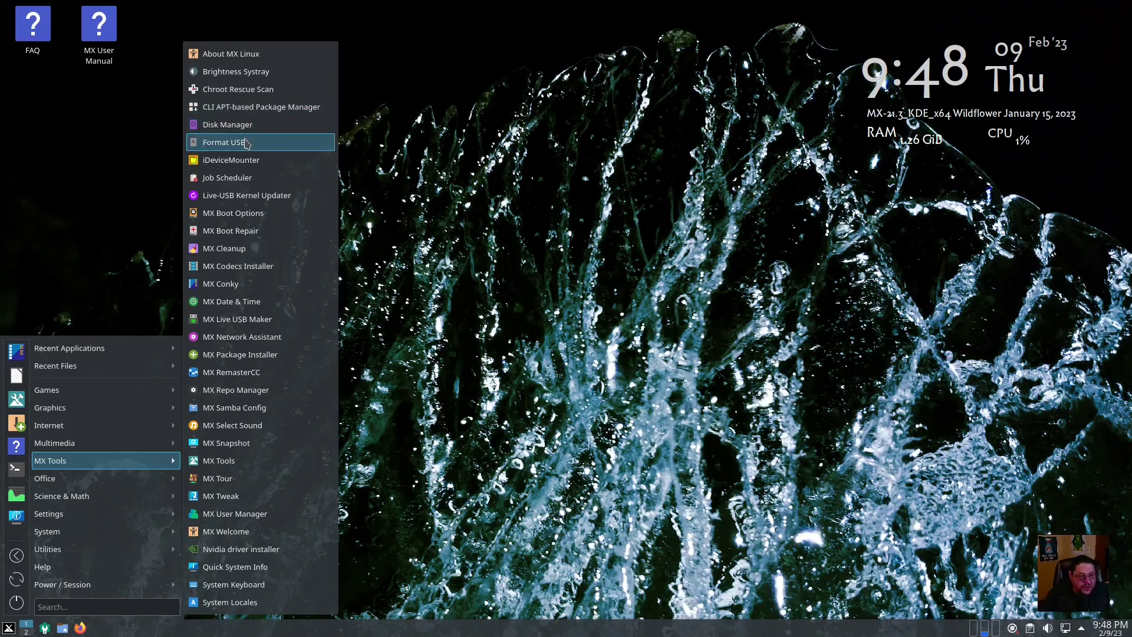
Launch MX Boot Options and authenticate with the administrator password, retrying once
{"action": "left_click", "coordinate": [236, 216]}
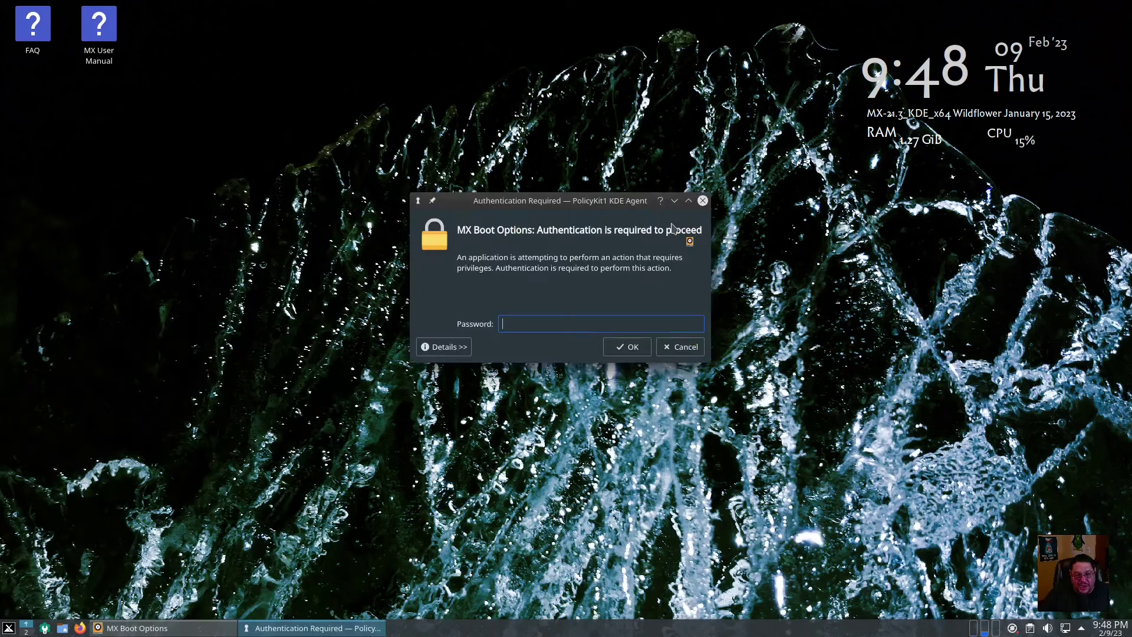
{"action": "type", "text": "•••••"}
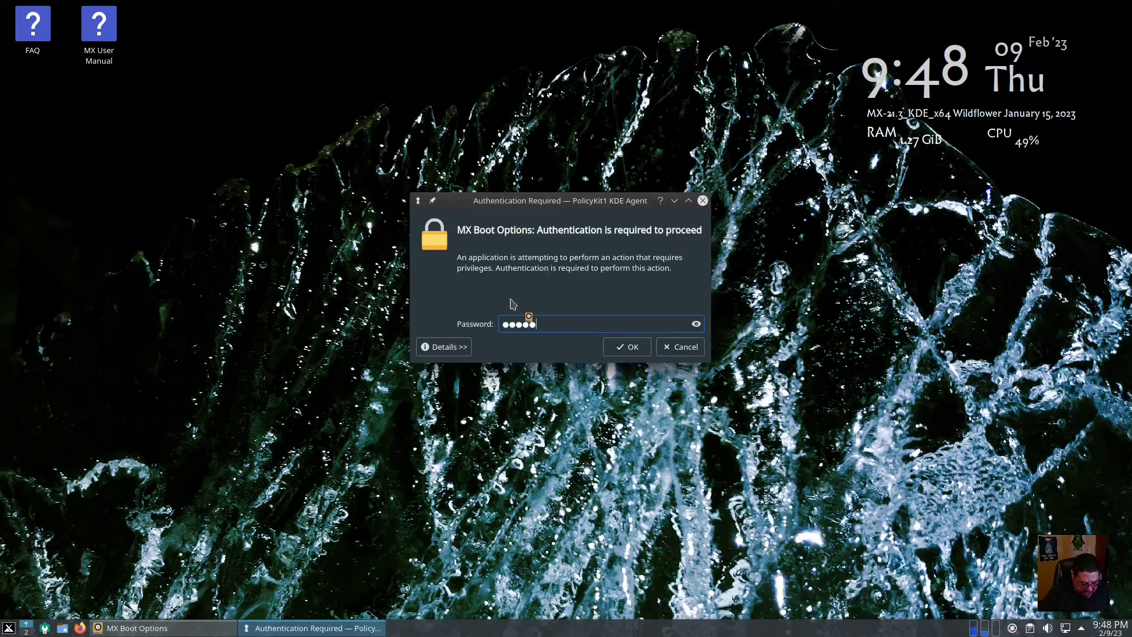
{"action": "key", "text": "Return"}
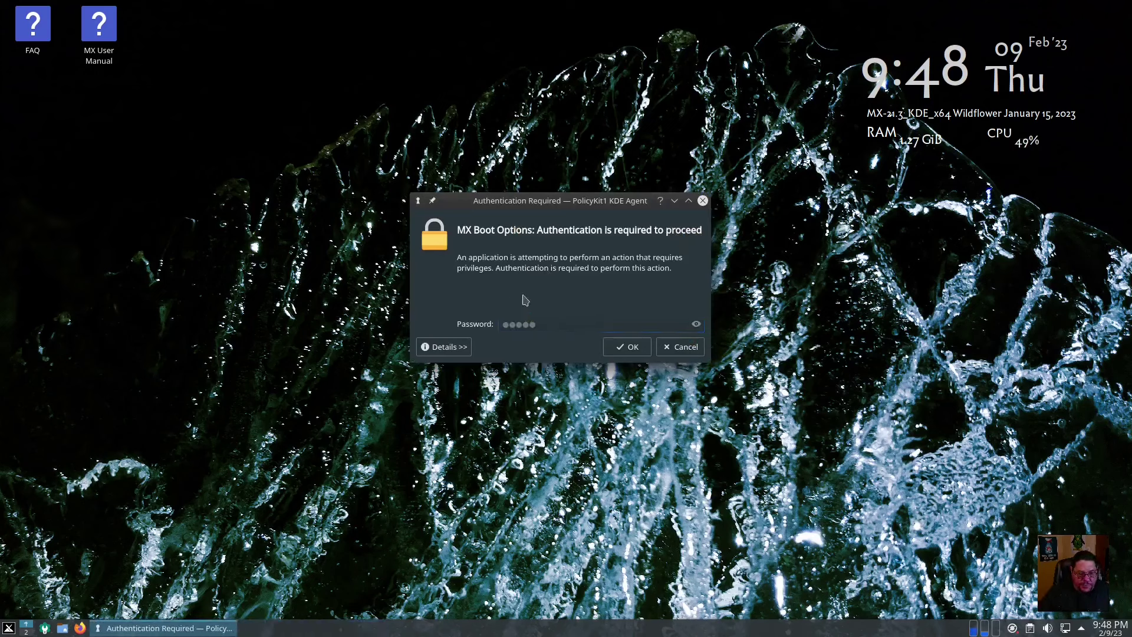
{"action": "type", "text": "••••"}
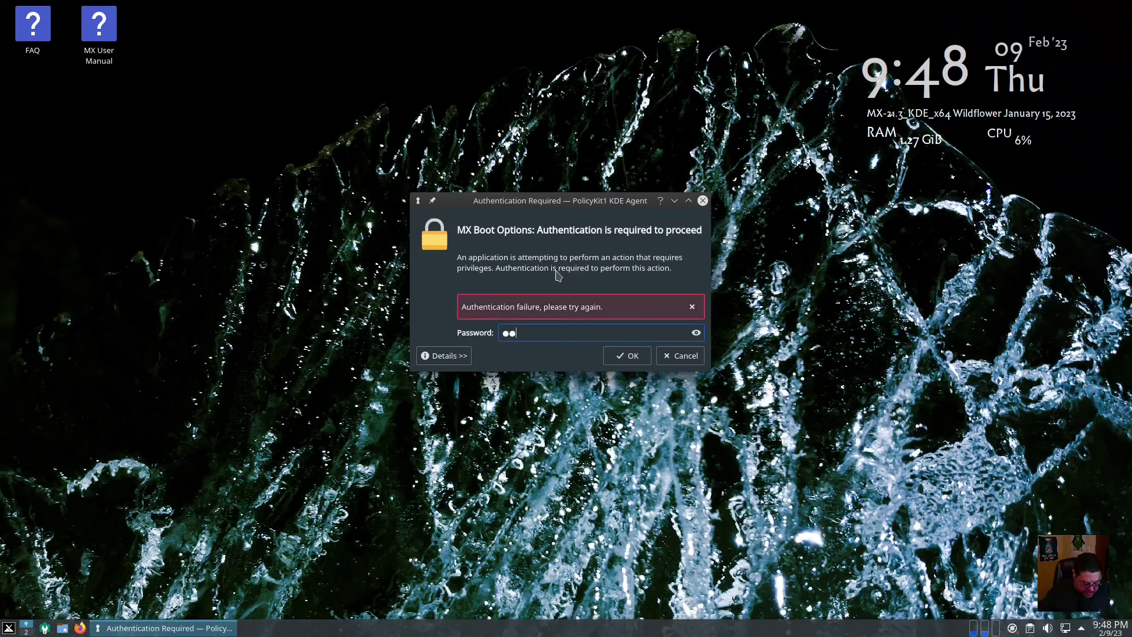
{"action": "type", "text": "•"}
{"action": "key", "text": "Return"}
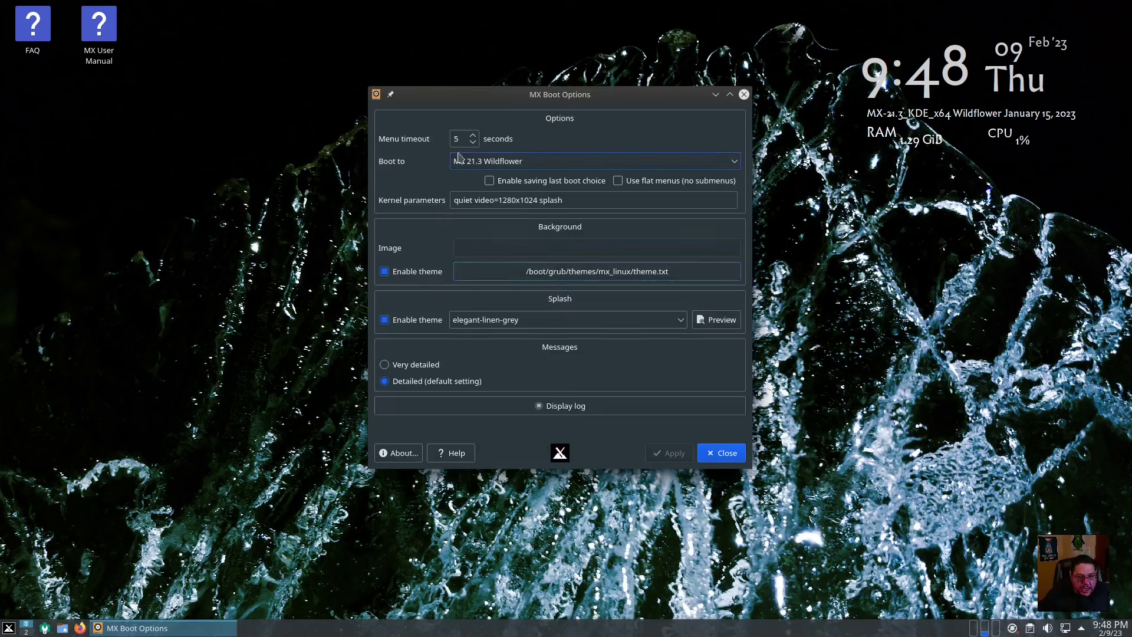
Keep MX 21.3 Wildflower as the boot target and close MX Boot Options
{"action": "left_click", "coordinate": [737, 161]}
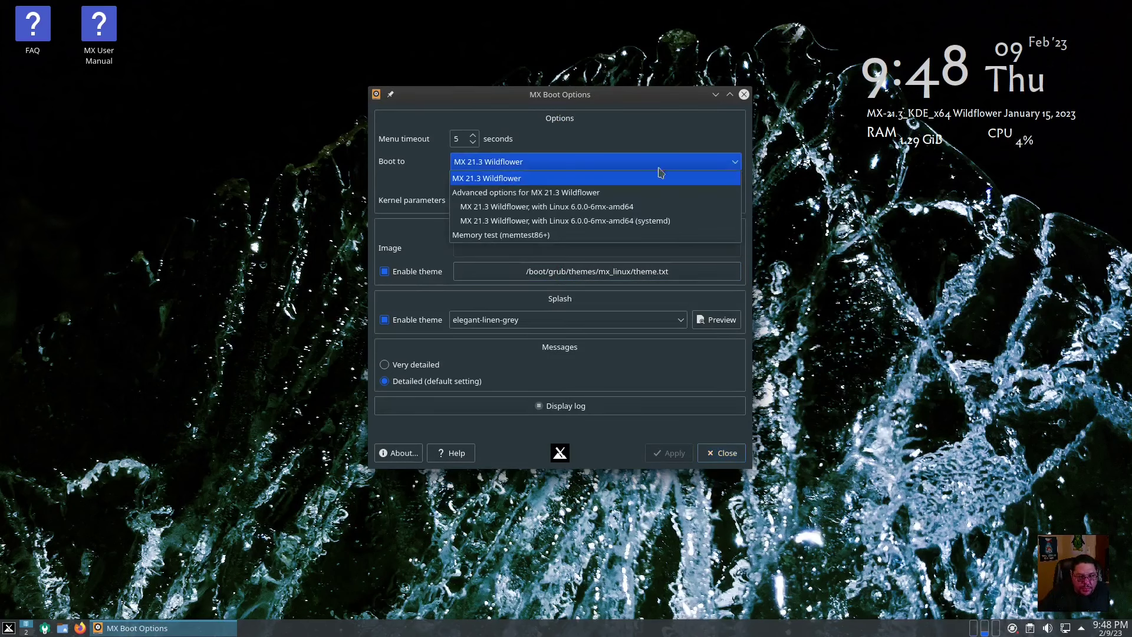
{"action": "left_click", "coordinate": [540, 174]}
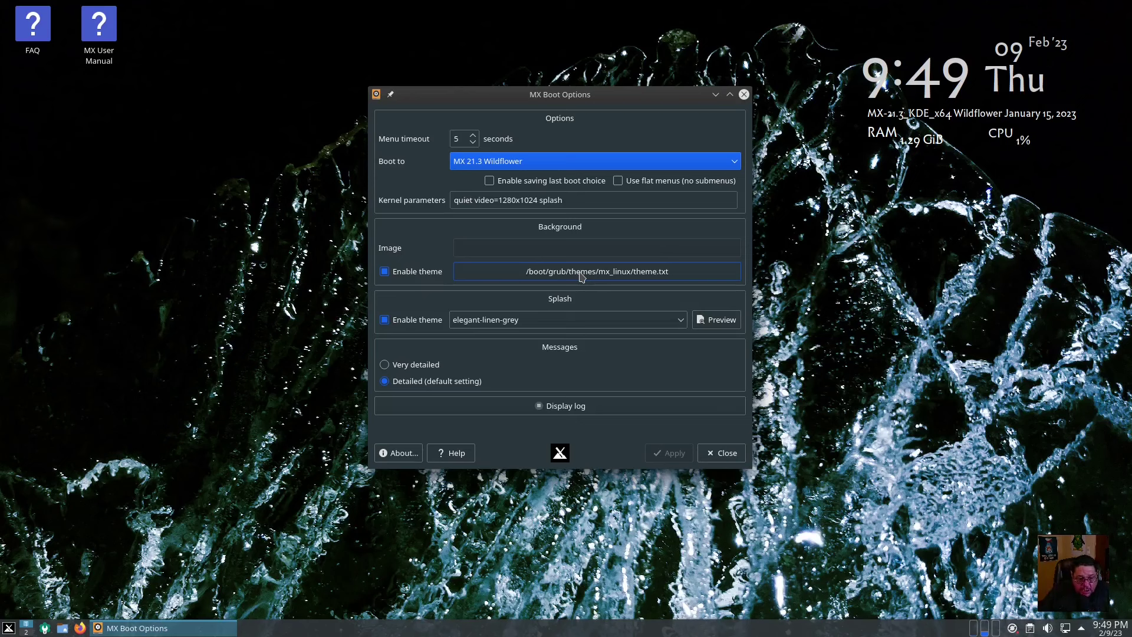
{"action": "left_click", "coordinate": [730, 459]}
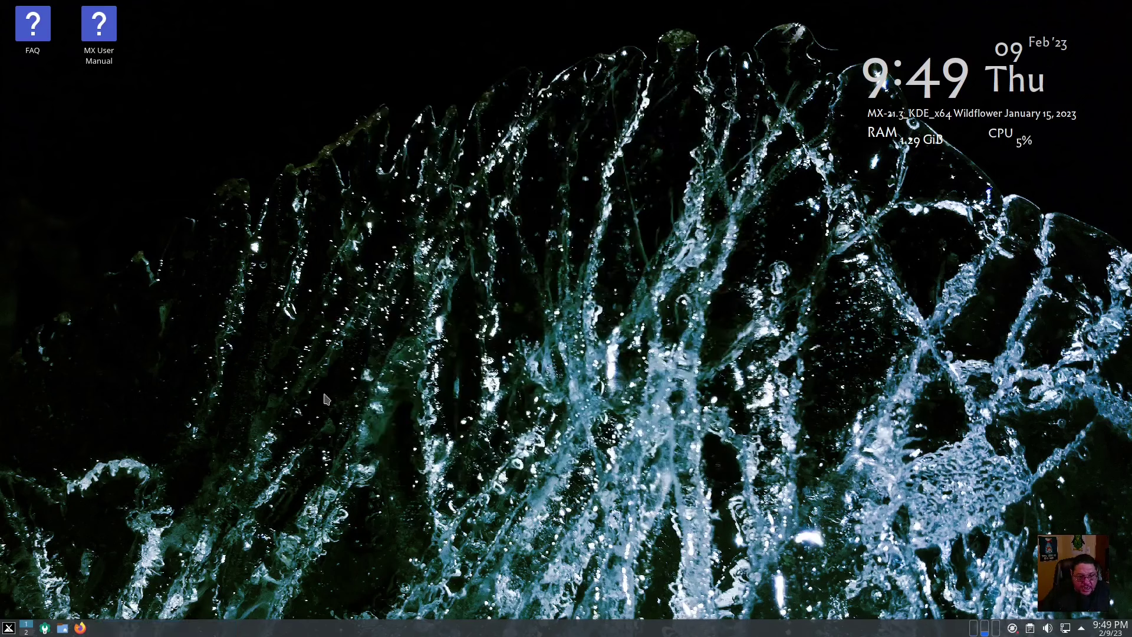
Show the MX Tools submenu in the application menu
{"action": "left_click", "coordinate": [8, 627]}
{"action": "mouse_move", "coordinate": [66, 462]}
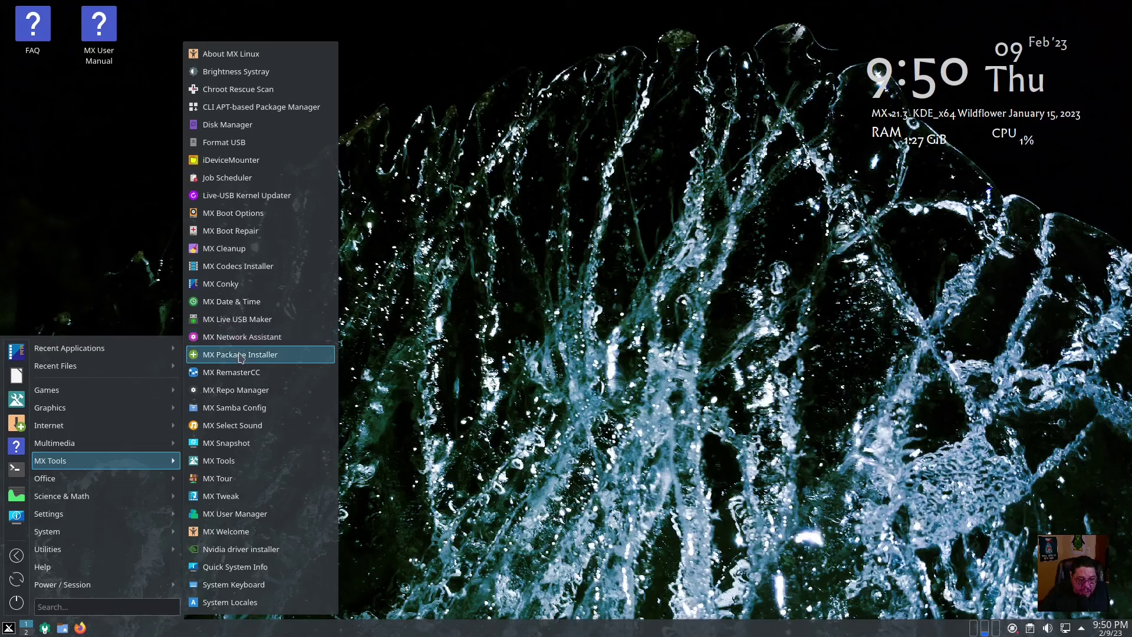
Launch MX Package Installer, expand and collapse the Audio and Video categories, then close it
{"action": "left_click", "coordinate": [240, 355]}
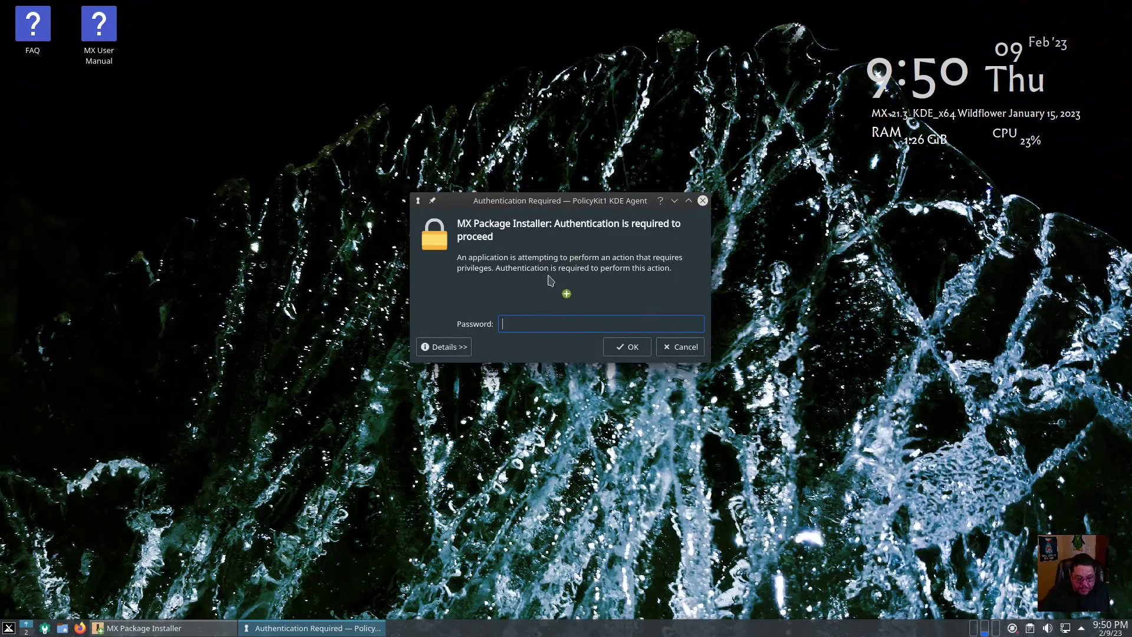
{"action": "key", "text": "Return"}
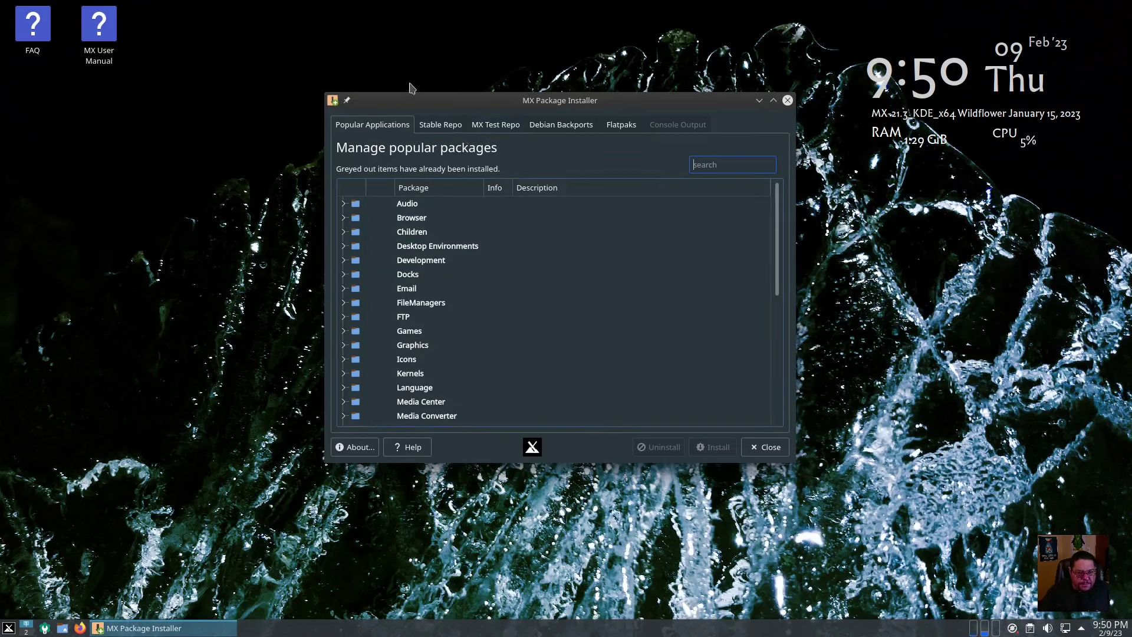
{"action": "left_click", "coordinate": [343, 203]}
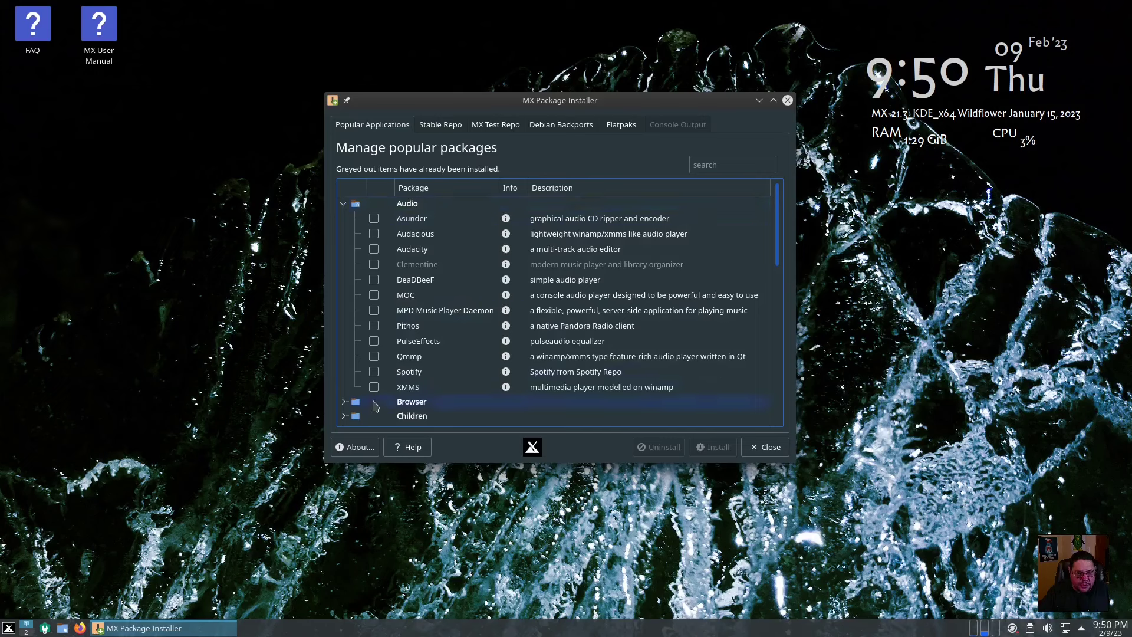
{"action": "left_click", "coordinate": [343, 203]}
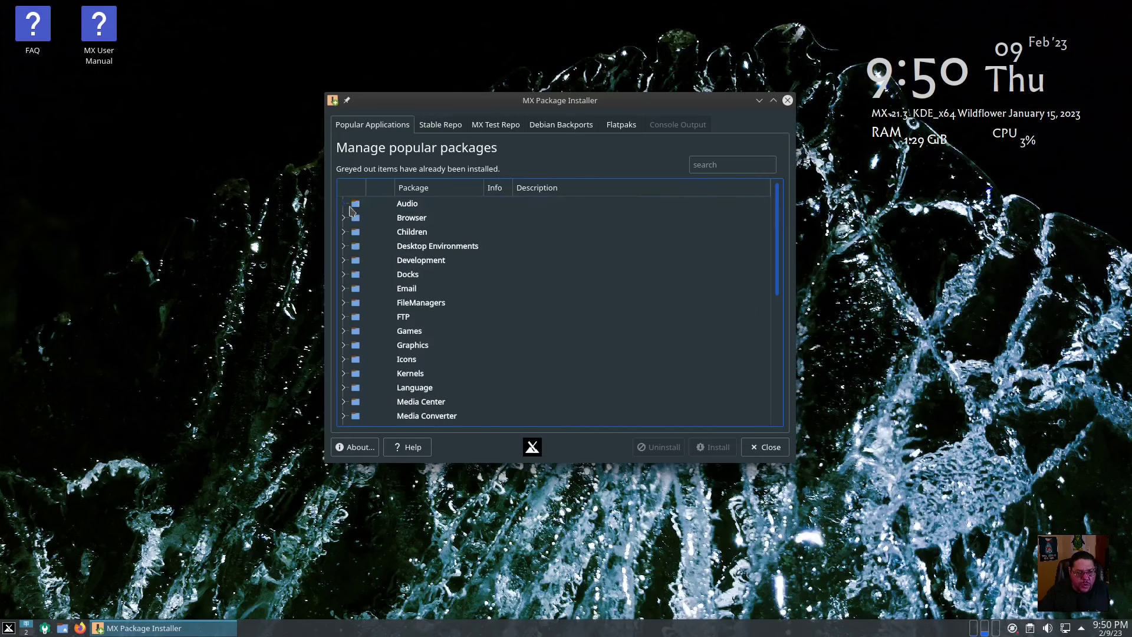
{"action": "scroll", "coordinate": [419, 244], "scroll_direction": "down", "scroll_amount": 6}
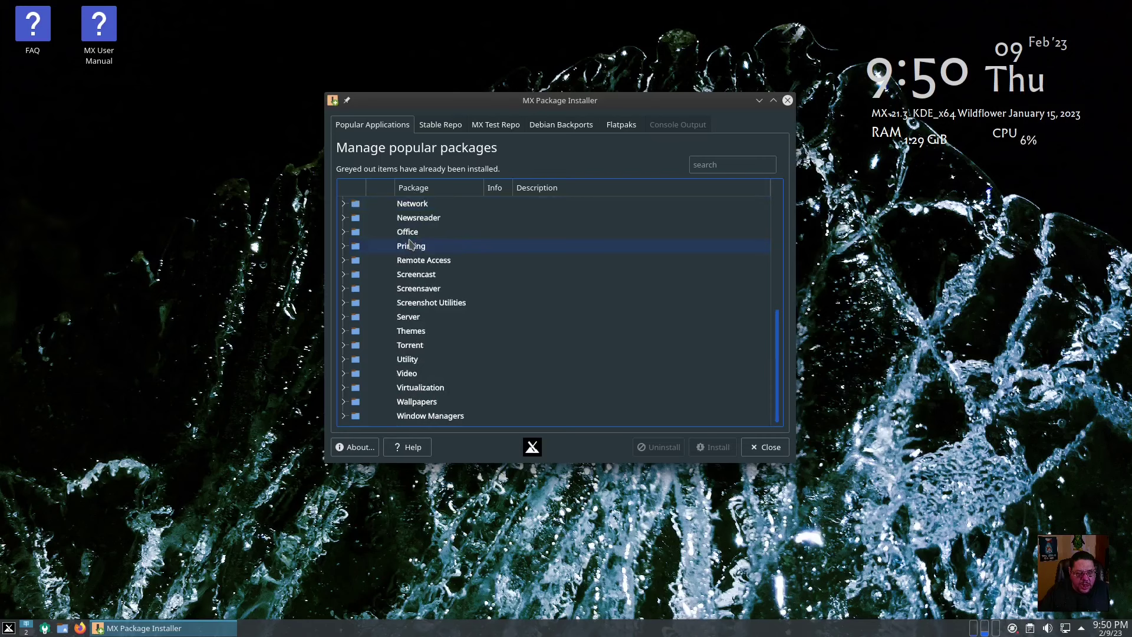
{"action": "left_click", "coordinate": [343, 373]}
{"action": "scroll", "coordinate": [486, 382], "scroll_direction": "down", "scroll_amount": 3}
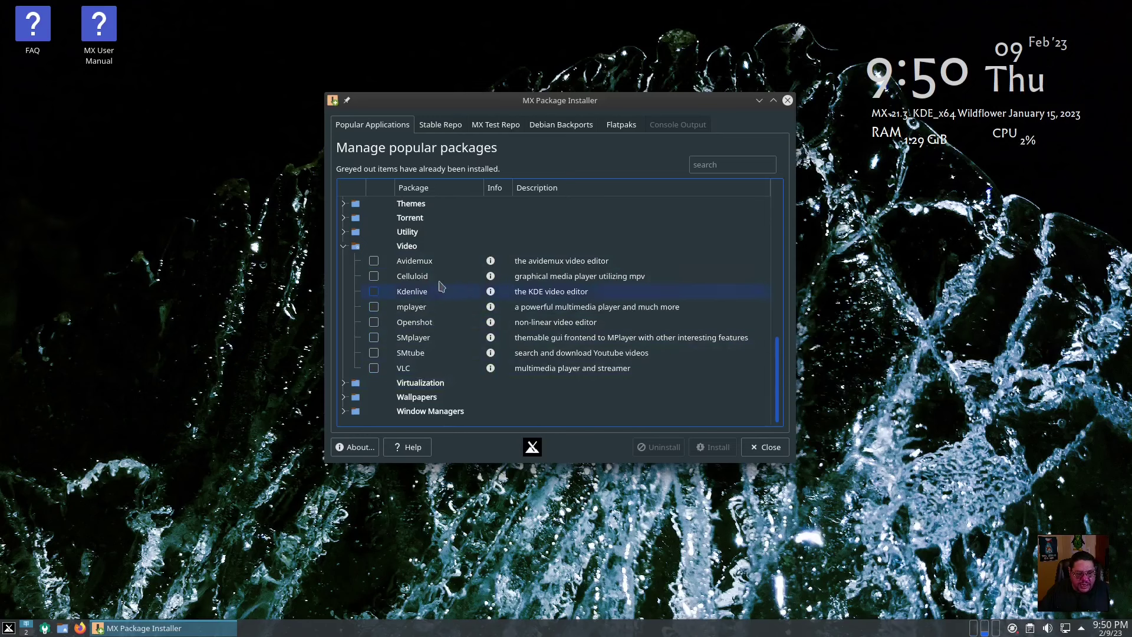
{"action": "left_click", "coordinate": [343, 246]}
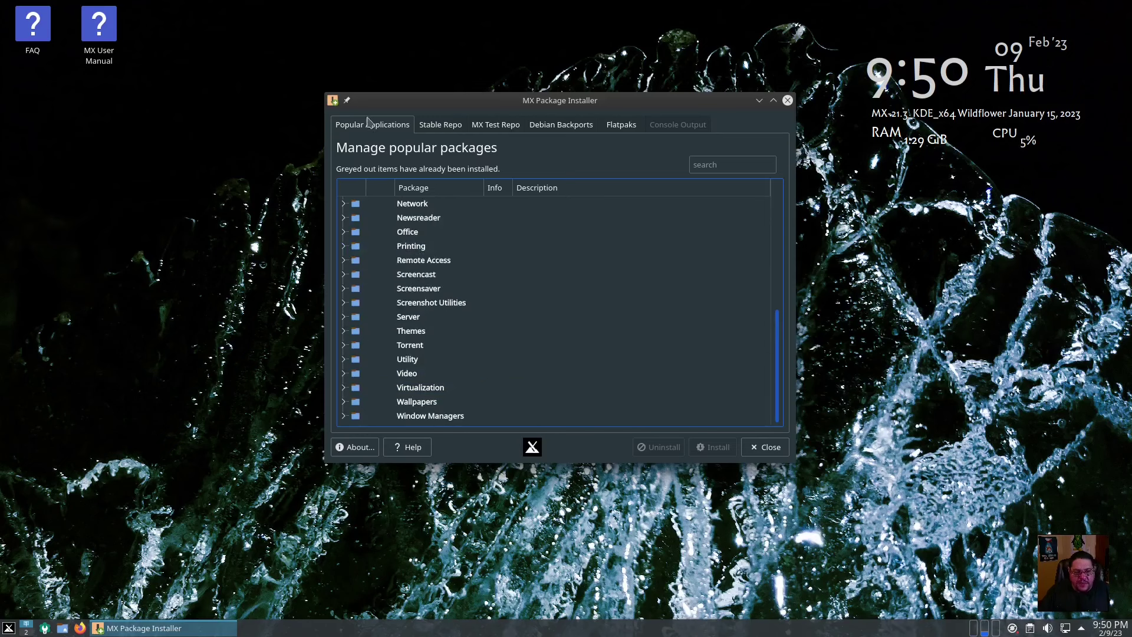
{"action": "left_click", "coordinate": [787, 100]}
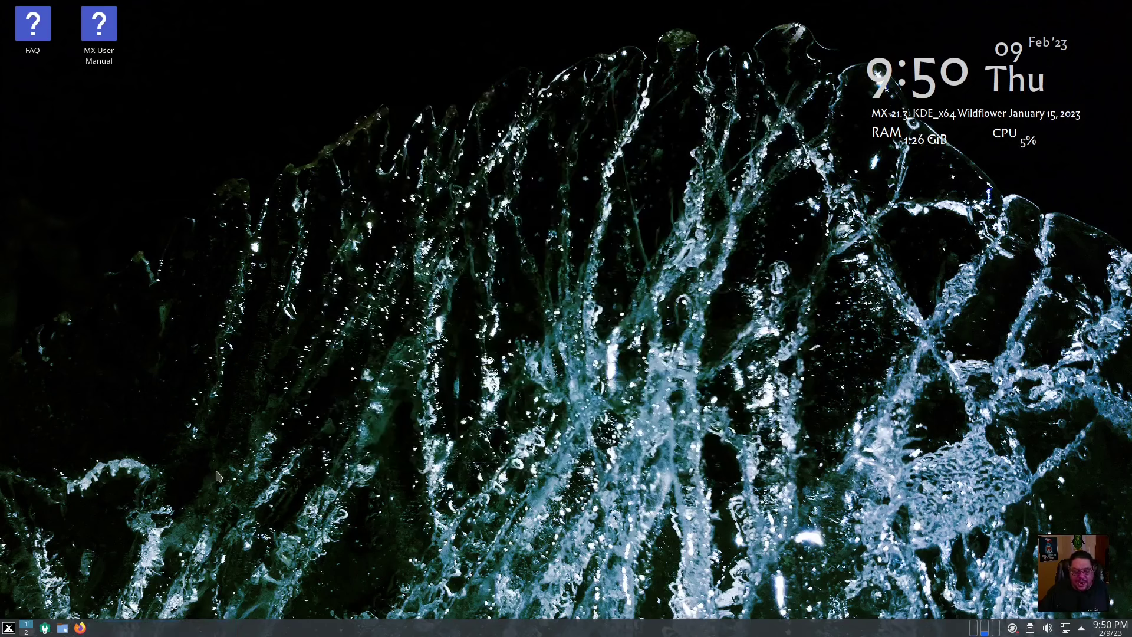
Relaunch MX Package Installer from the menu, authenticate, and close it again
{"action": "left_click", "coordinate": [8, 627]}
{"action": "mouse_move", "coordinate": [84, 429]}
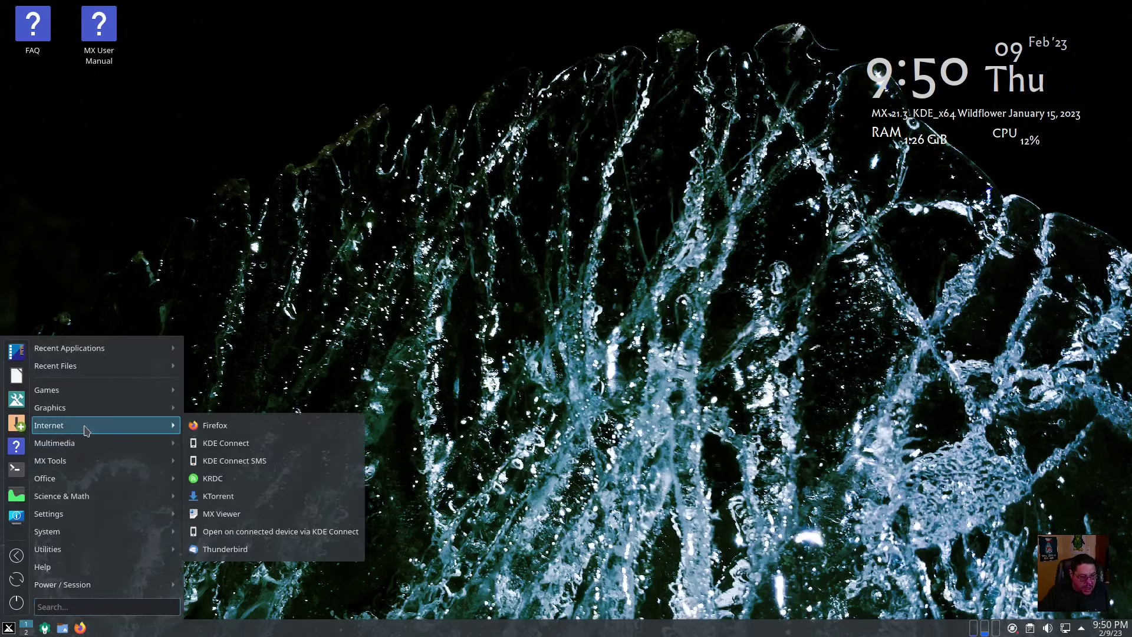
{"action": "left_click", "coordinate": [16, 428]}
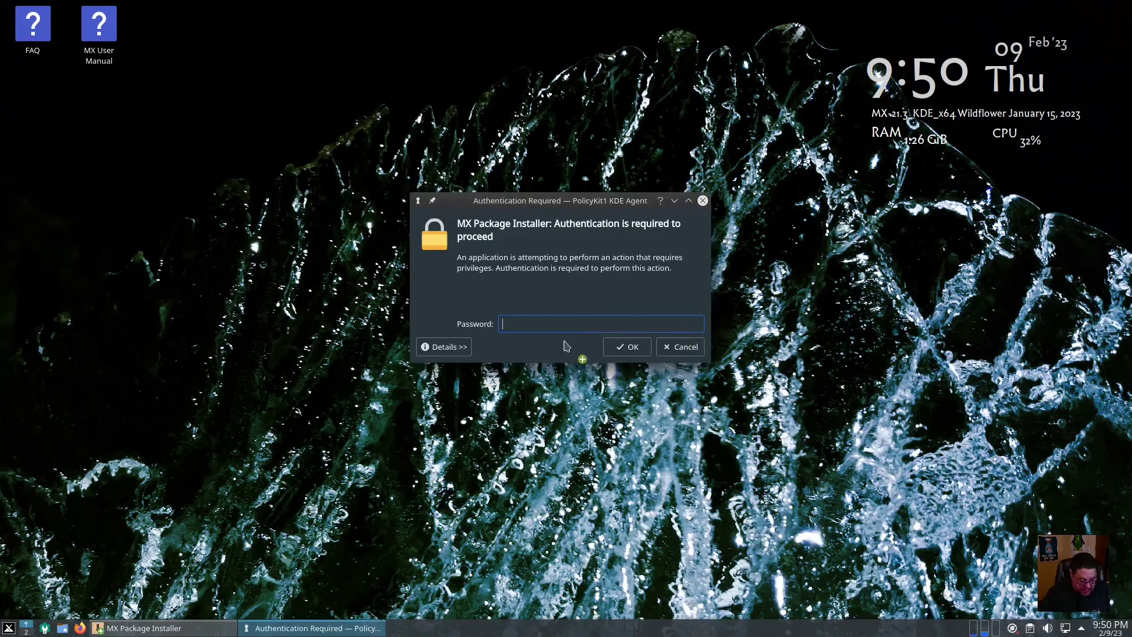
{"action": "type", "text": "p******"}
{"action": "key", "text": "Return"}
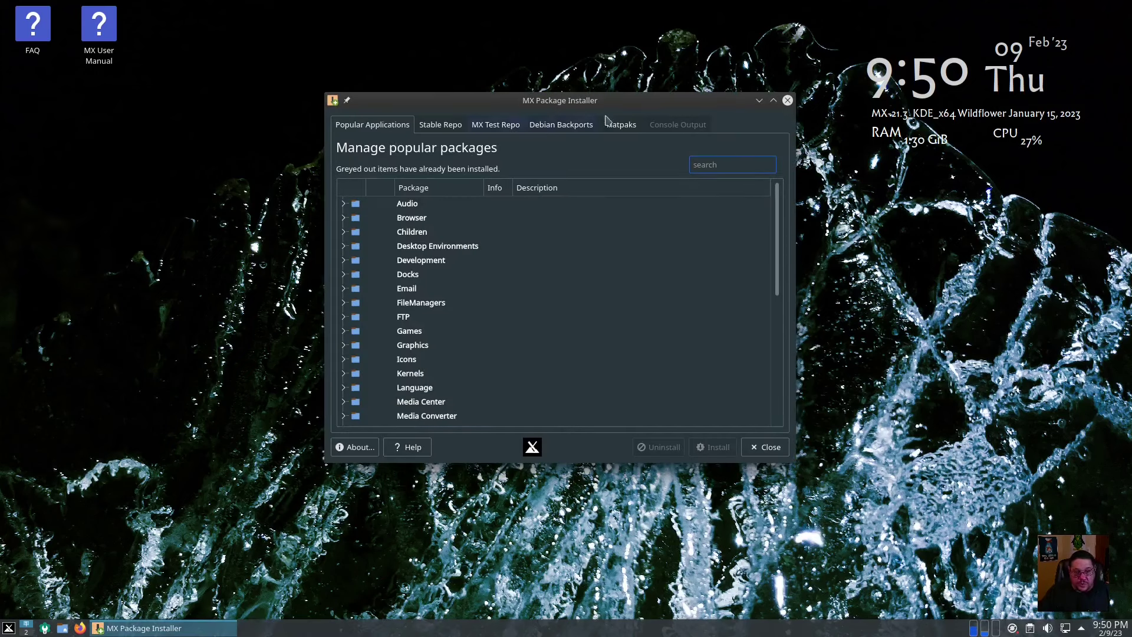
{"action": "left_click", "coordinate": [787, 100]}
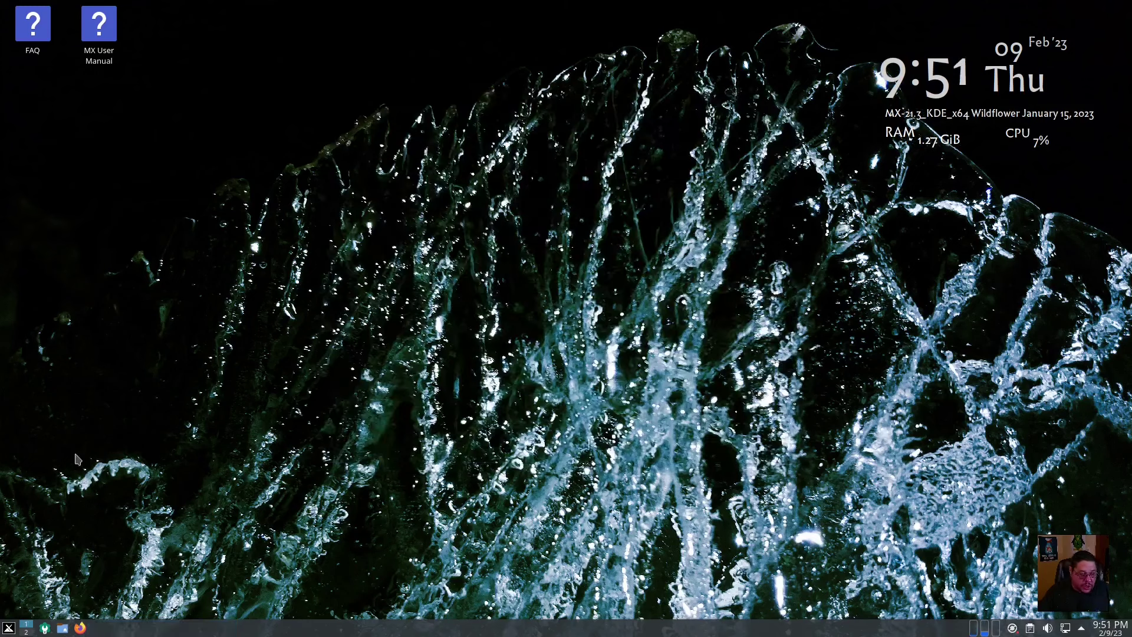
Launch MX RemasterCC from the MX Tools menu
{"action": "left_click", "coordinate": [9, 627]}
{"action": "mouse_move", "coordinate": [86, 465]}
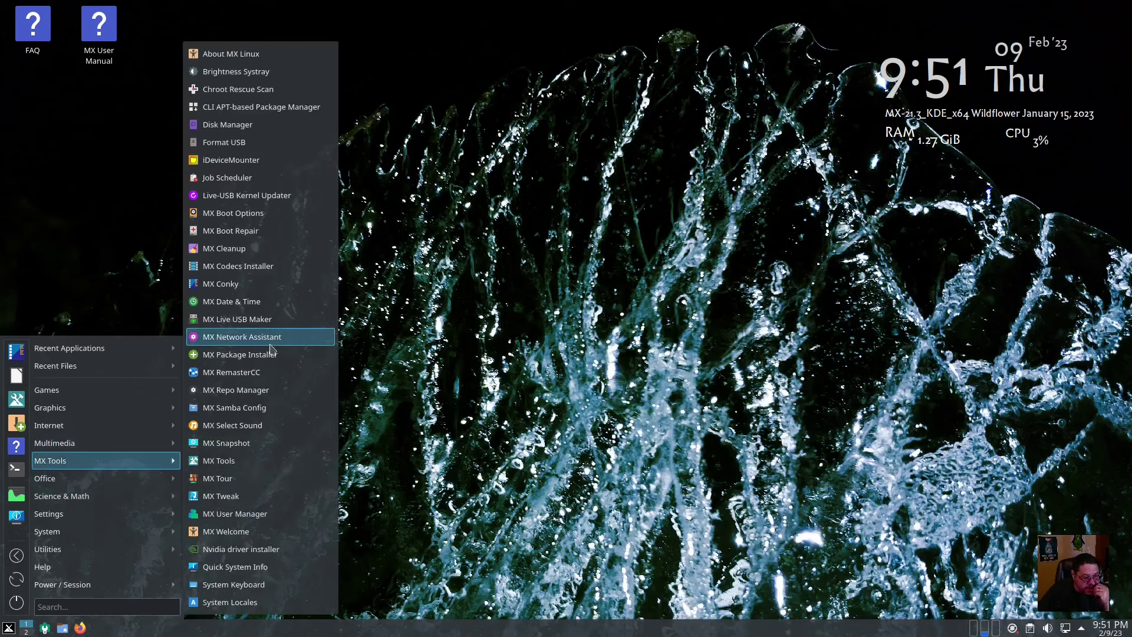
{"action": "left_click", "coordinate": [228, 373]}
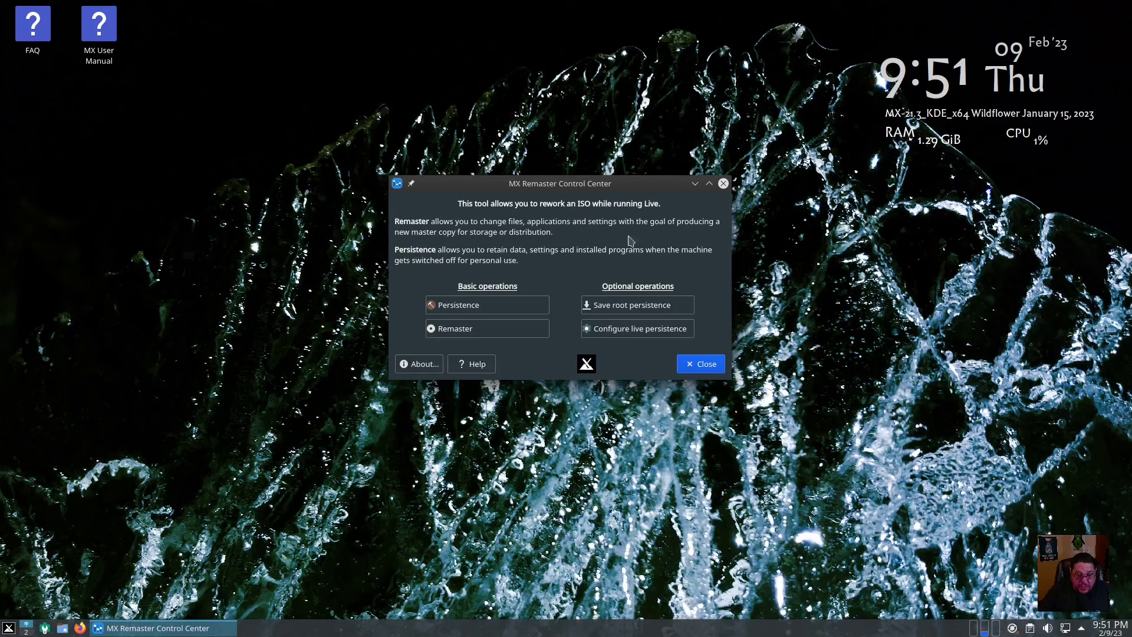
Try a Live Remaster, dismiss the not-a-live-environment error, quit, and close RemasterCC
{"action": "left_click", "coordinate": [446, 329]}
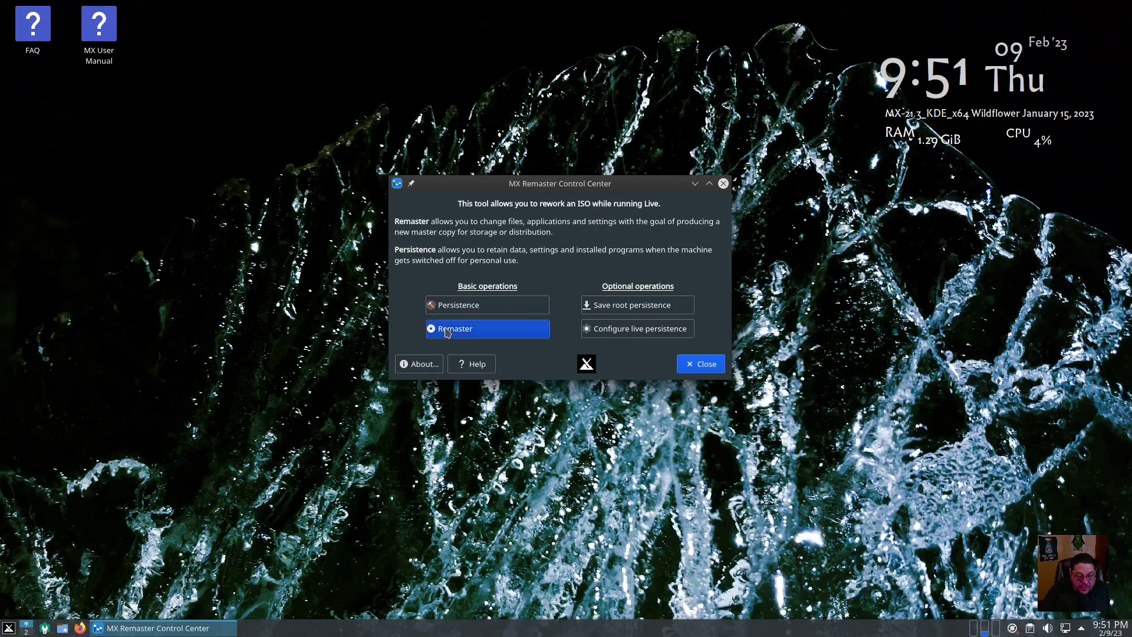
{"action": "type", "text": "••"}
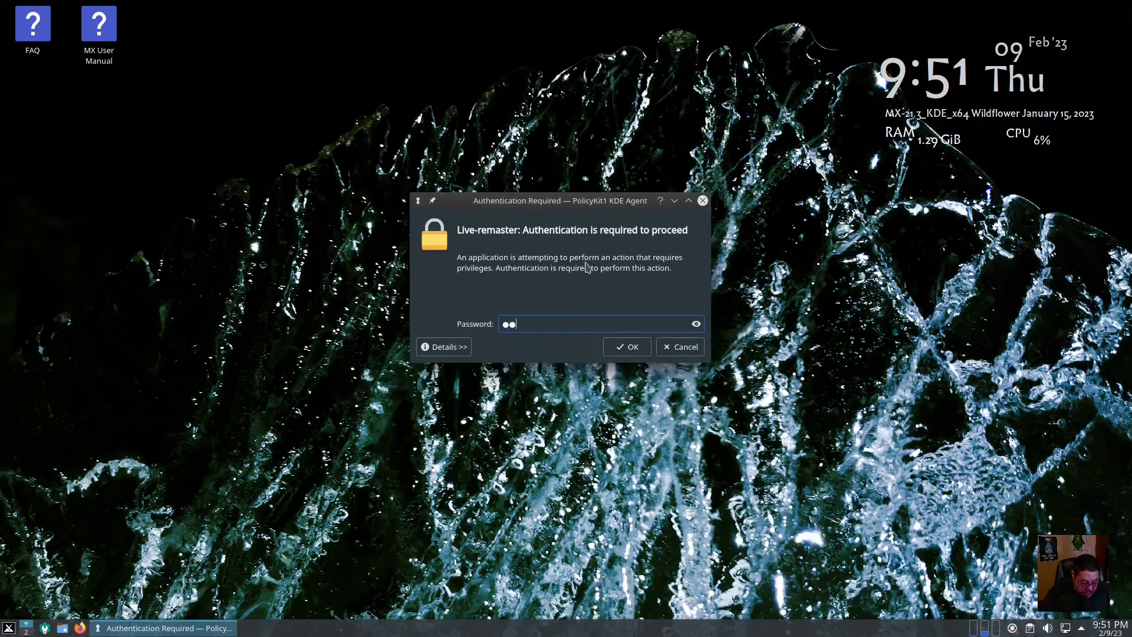
{"action": "type", "text": "••"}
{"action": "key", "text": "Return"}
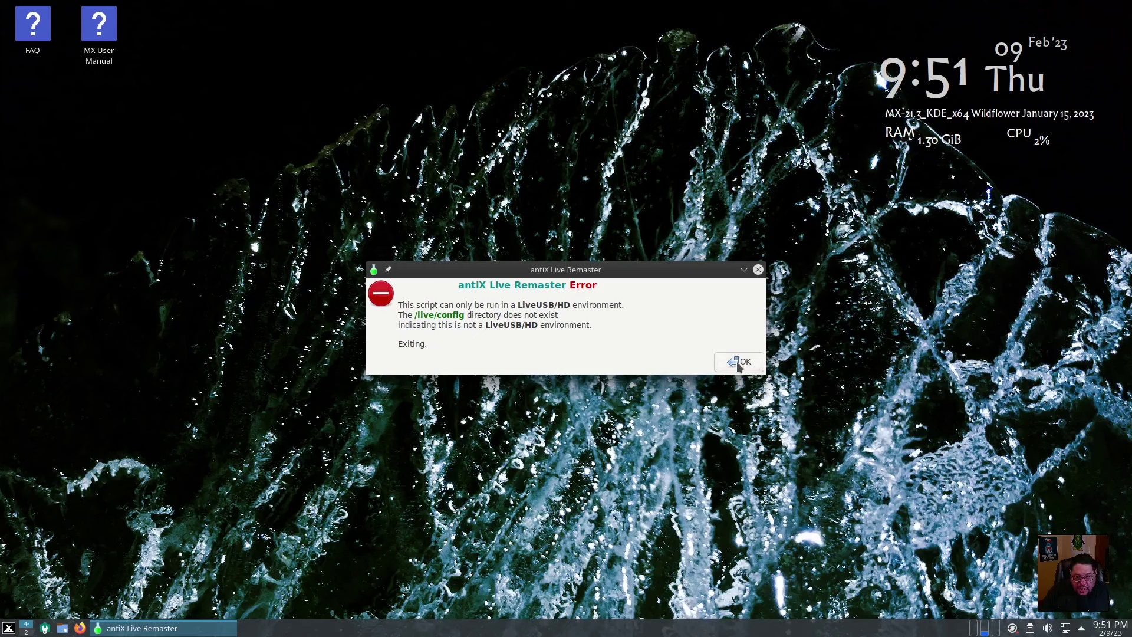
{"action": "left_click", "coordinate": [759, 270]}
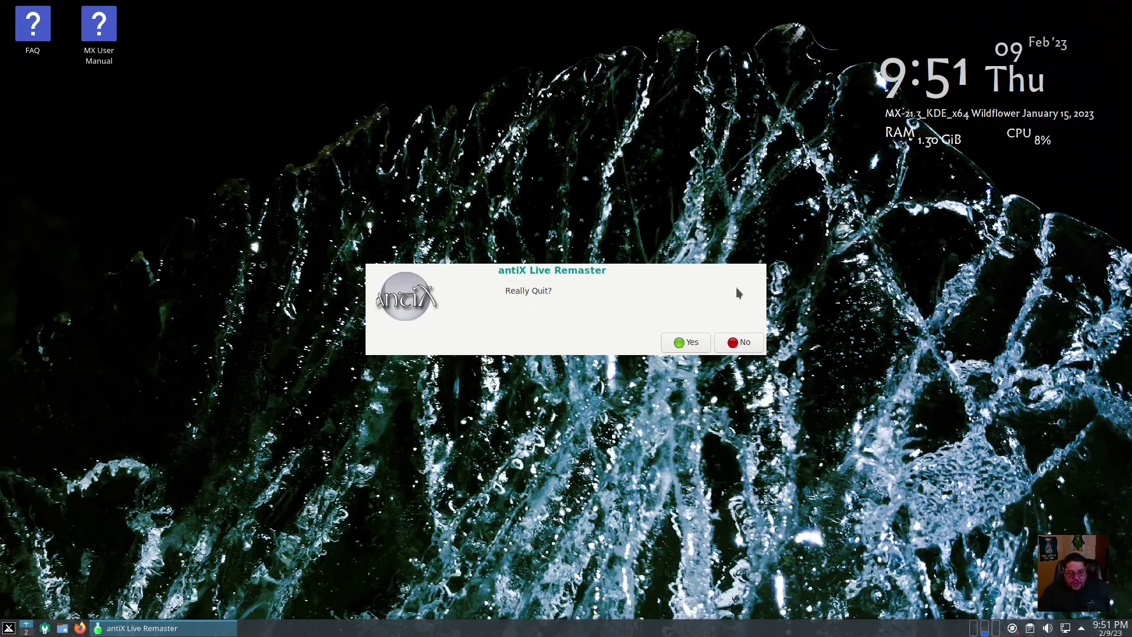
{"action": "left_click", "coordinate": [679, 341]}
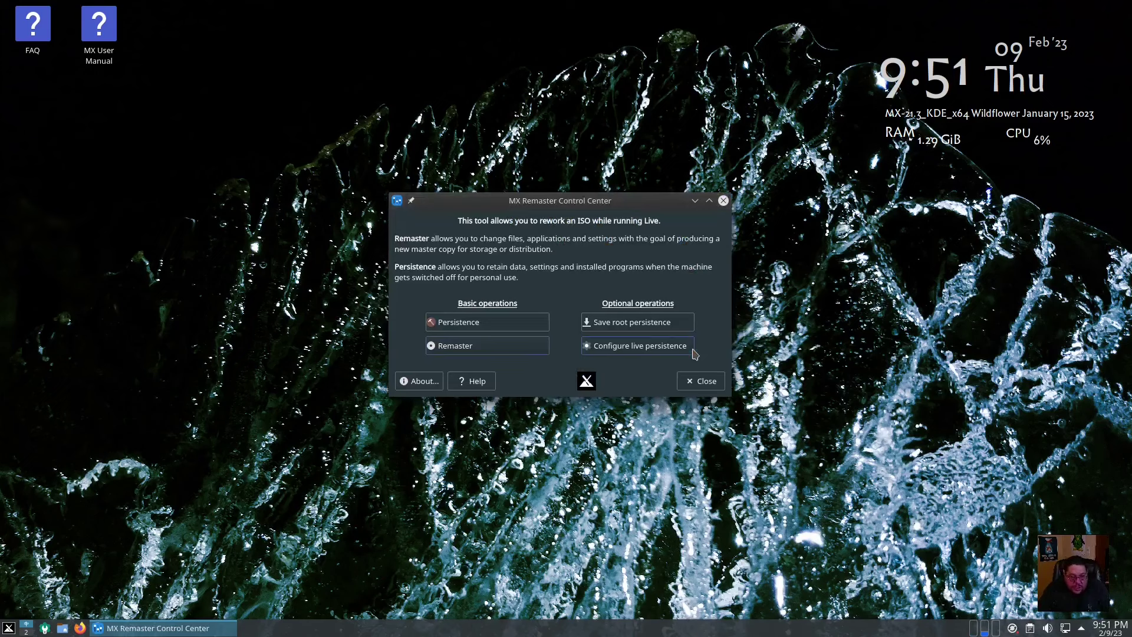
{"action": "left_click", "coordinate": [707, 387]}
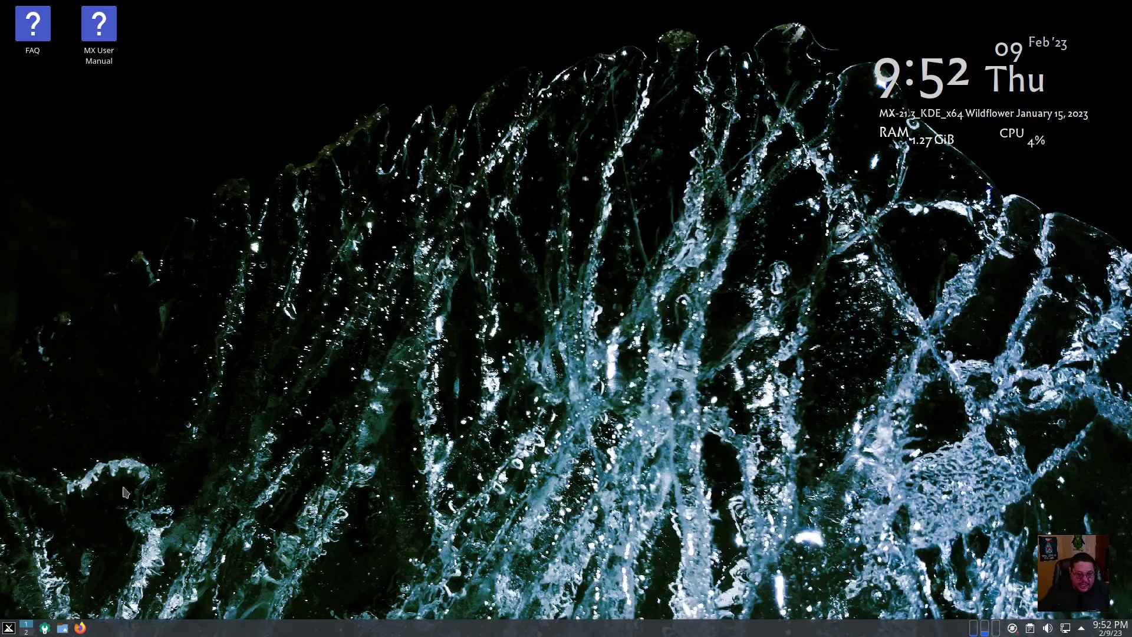
Open the MX Tools dashboard from the menu, scroll through its utilities, and close it
{"action": "left_click", "coordinate": [9, 627]}
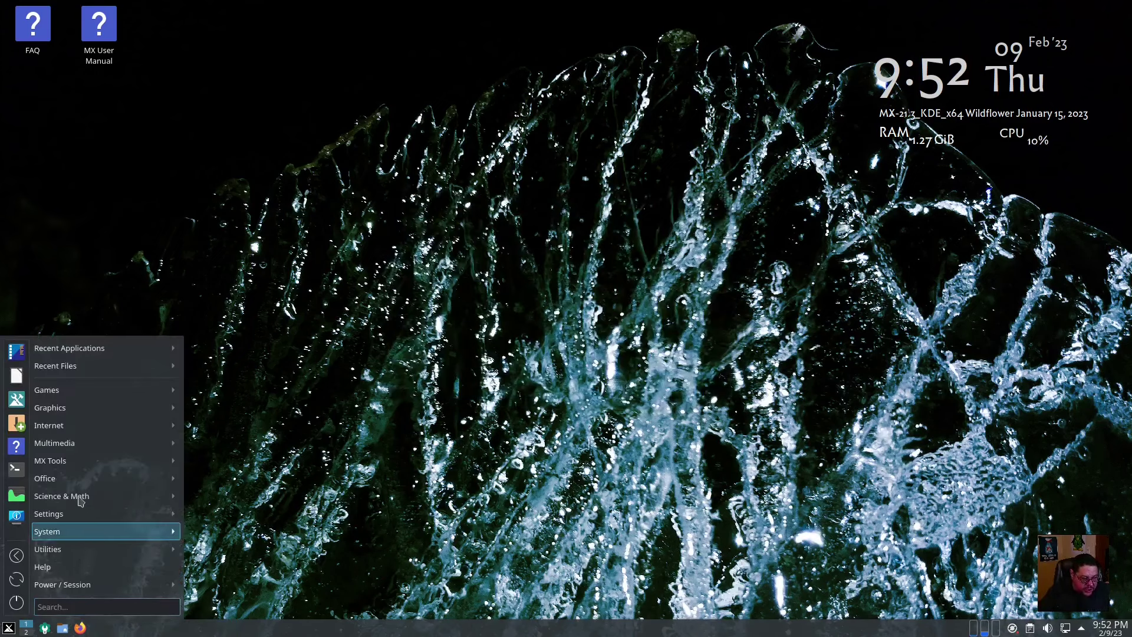
{"action": "mouse_move", "coordinate": [86, 477]}
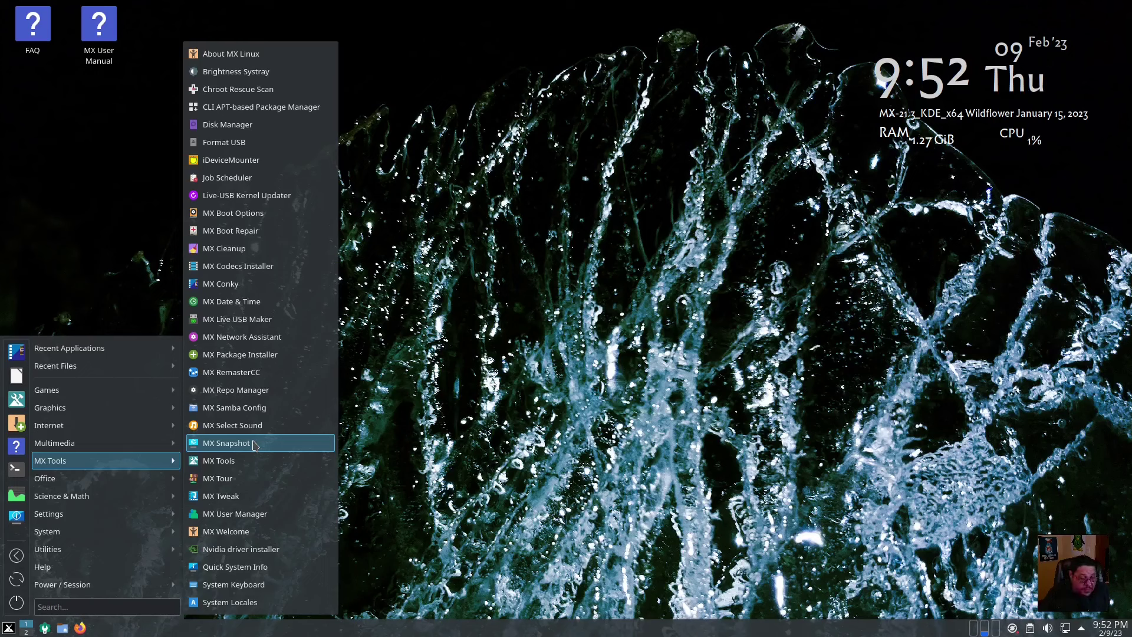
{"action": "left_click", "coordinate": [236, 463]}
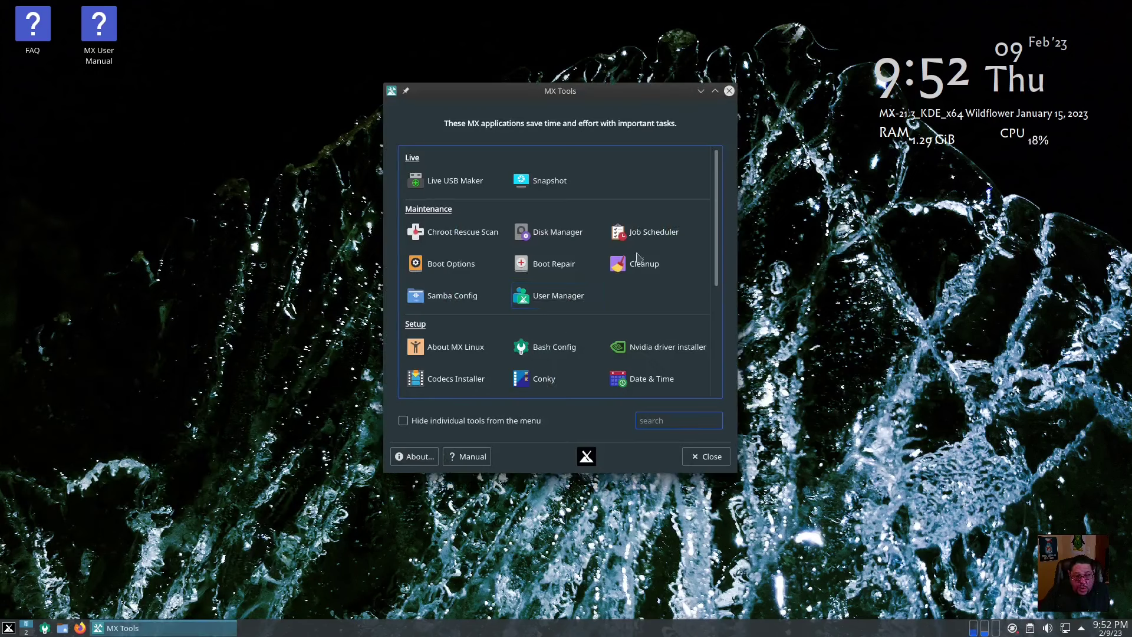
{"action": "scroll", "coordinate": [563, 247], "scroll_direction": "down", "scroll_amount": 5}
{"action": "scroll", "coordinate": [563, 248], "scroll_direction": "up", "scroll_amount": 5}
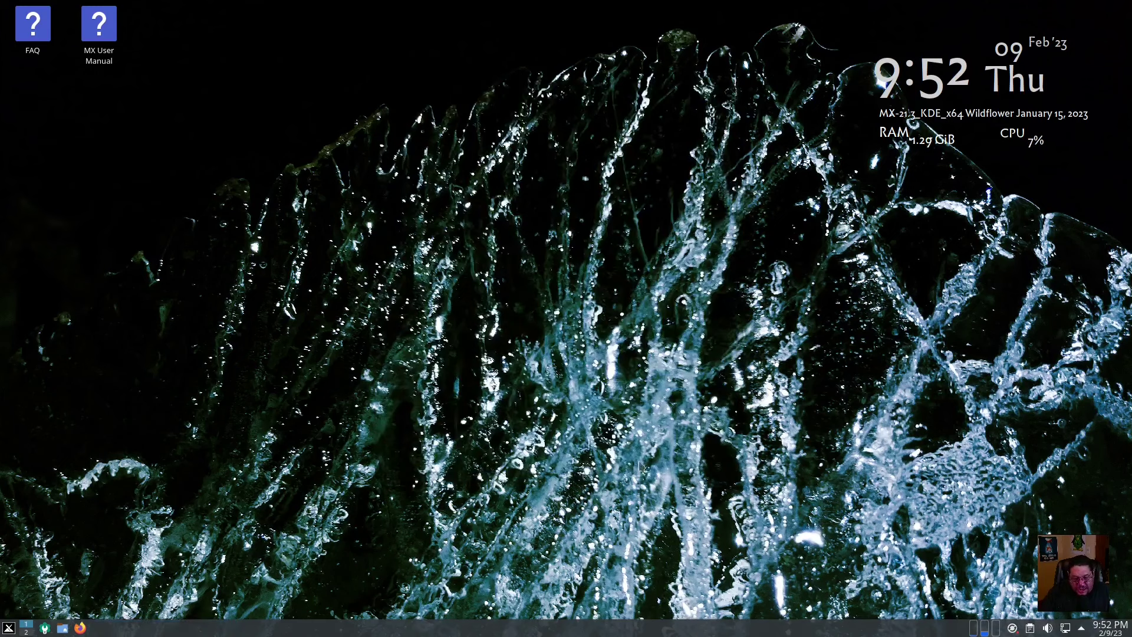
{"action": "left_click", "coordinate": [702, 456]}
Open the application menu, clear the stray 'zz' search text, and browse to the System category
{"action": "left_click", "coordinate": [8, 627]}
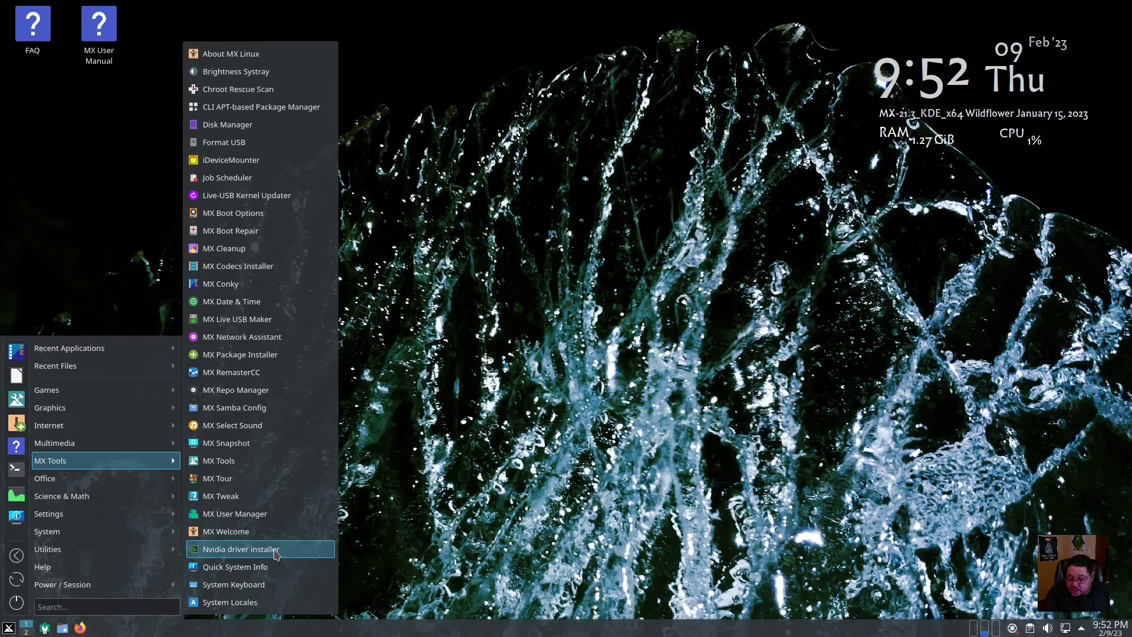
{"action": "type", "text": "zz"}
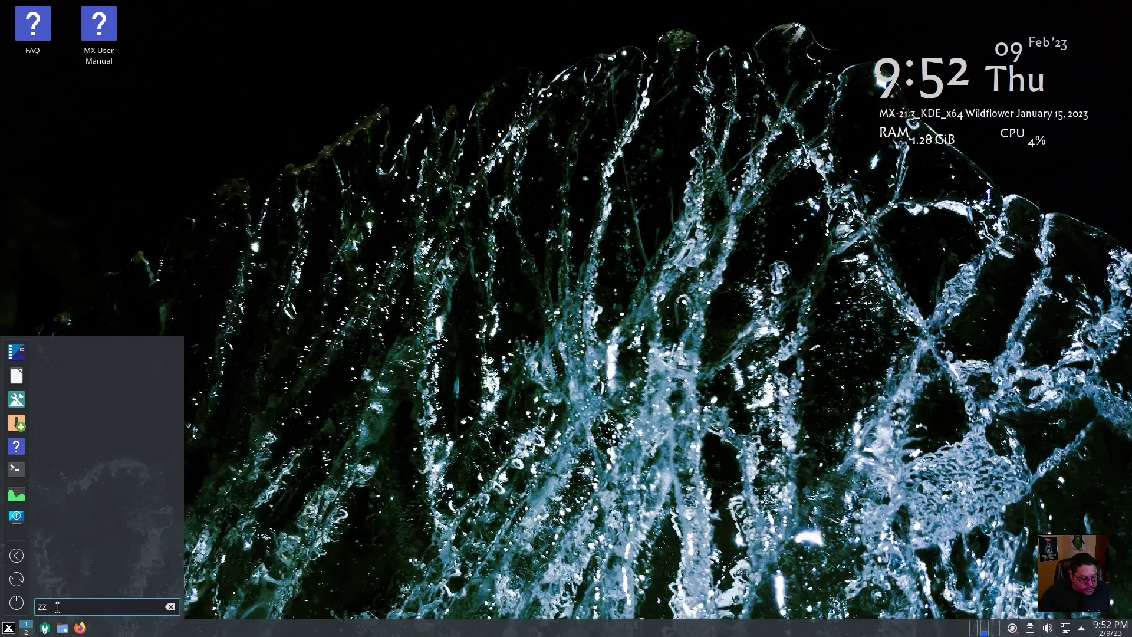
{"action": "key", "text": "BackSpace"}
{"action": "key", "text": "BackSpace"}
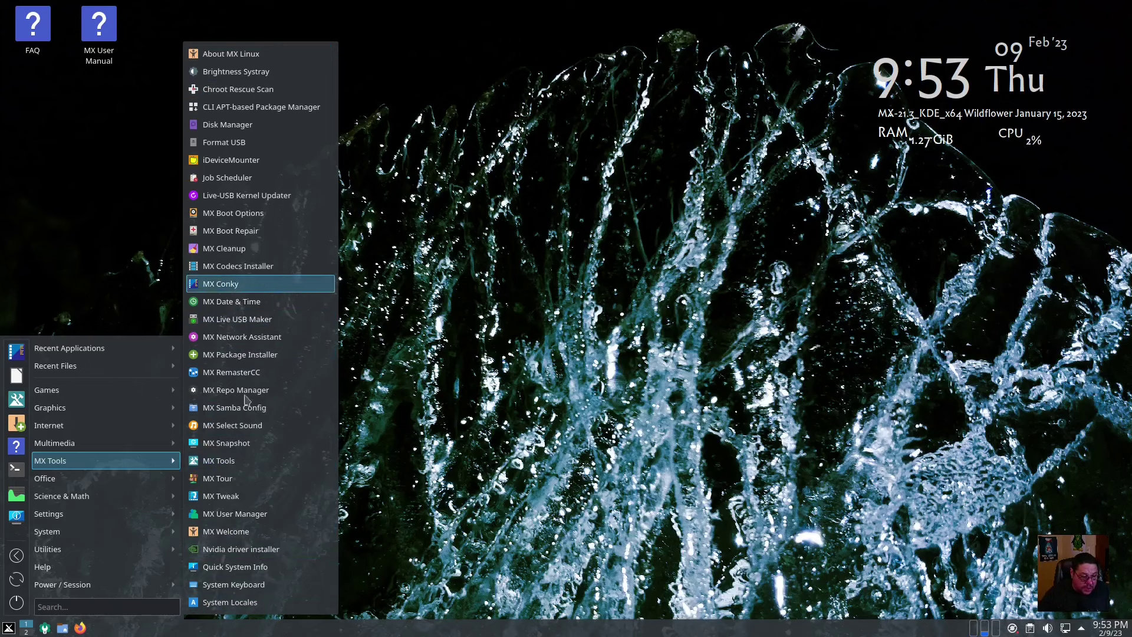
{"action": "mouse_move", "coordinate": [54, 480]}
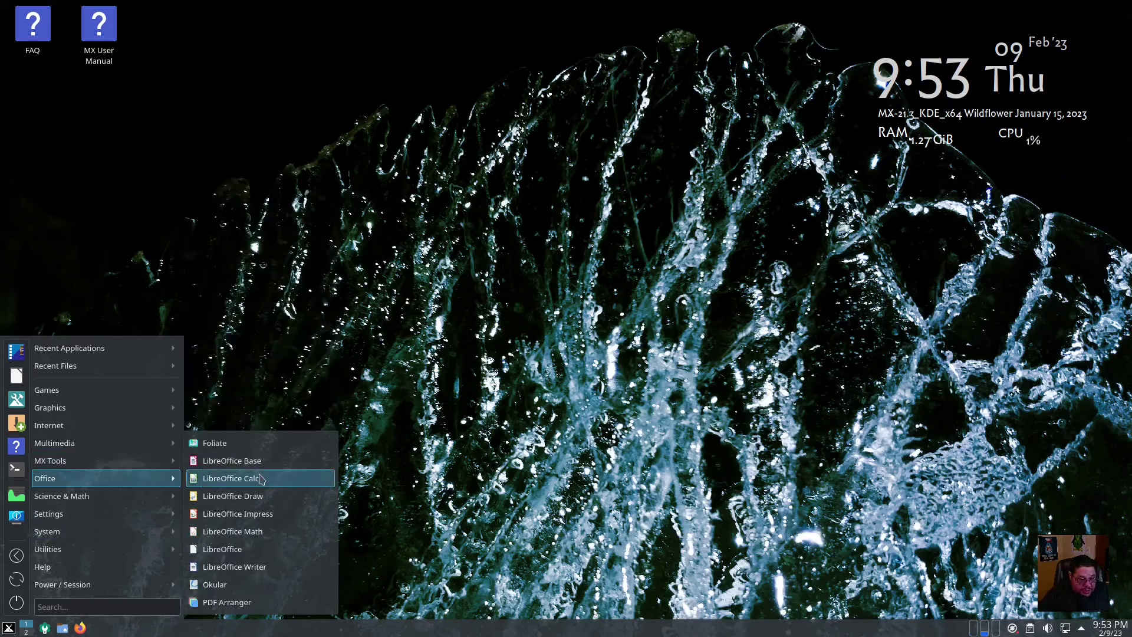
{"action": "mouse_move", "coordinate": [96, 499]}
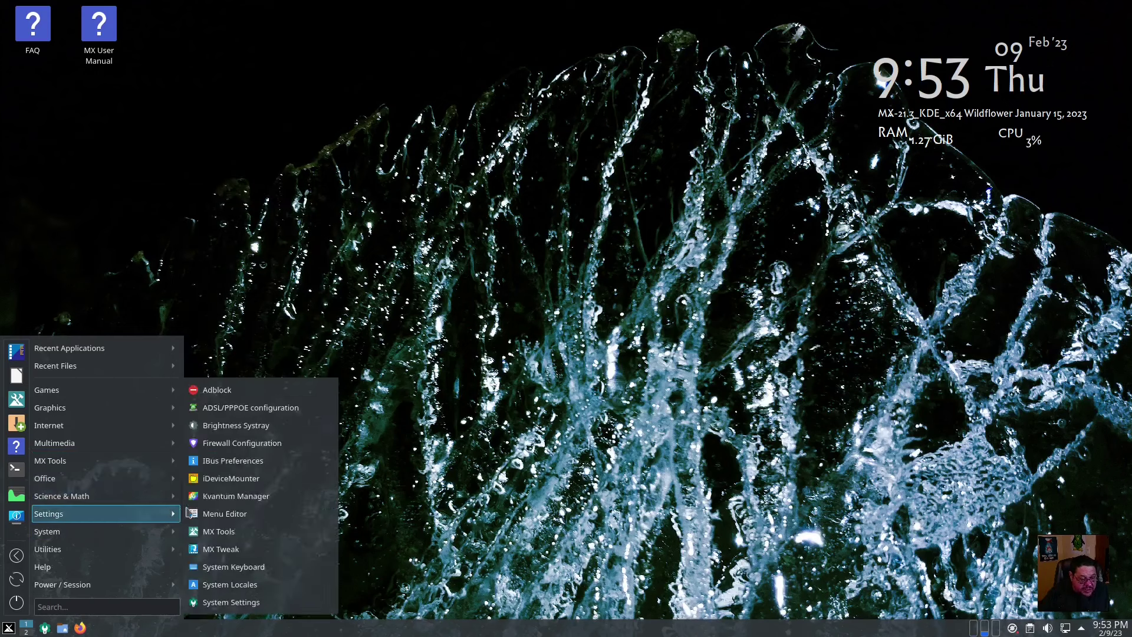
{"action": "mouse_move", "coordinate": [62, 511]}
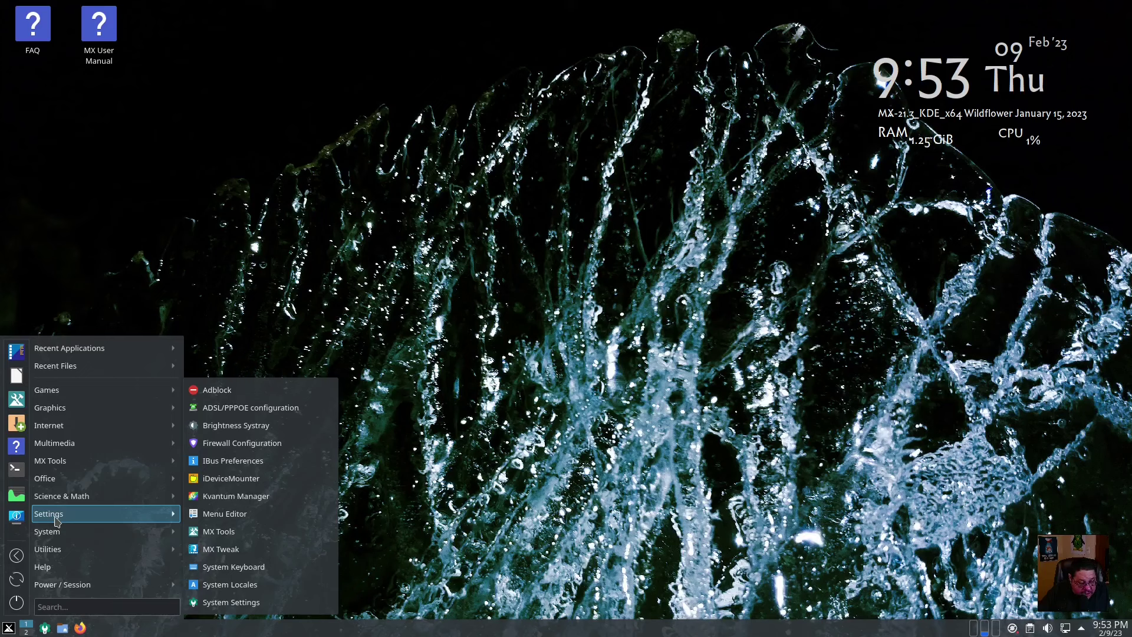
{"action": "mouse_move", "coordinate": [66, 534]}
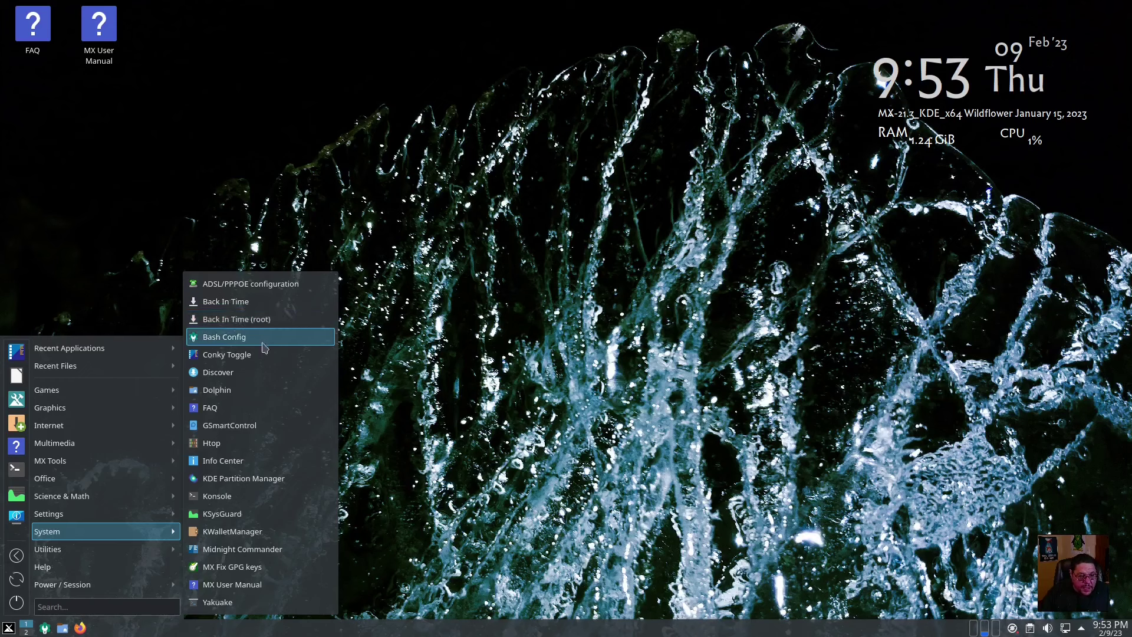
Launch Bash Config, centre its window, and check the Prompt style list, keeping Default
{"action": "left_click", "coordinate": [227, 340]}
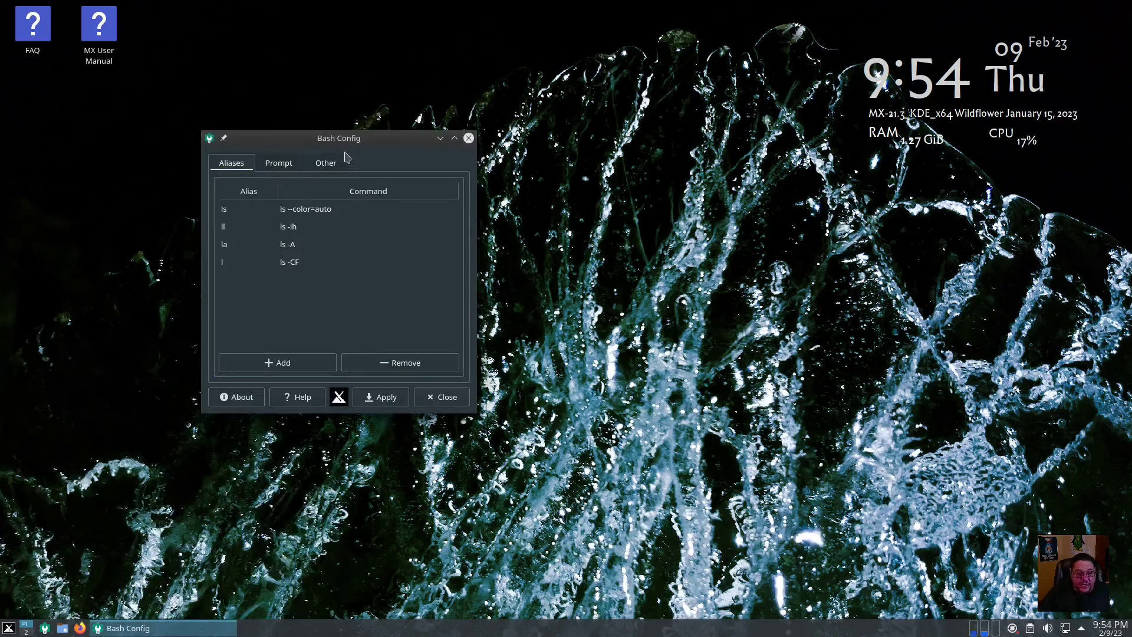
{"action": "left_click_drag", "start_coordinate": [392, 136], "coordinate": [533, 122]}
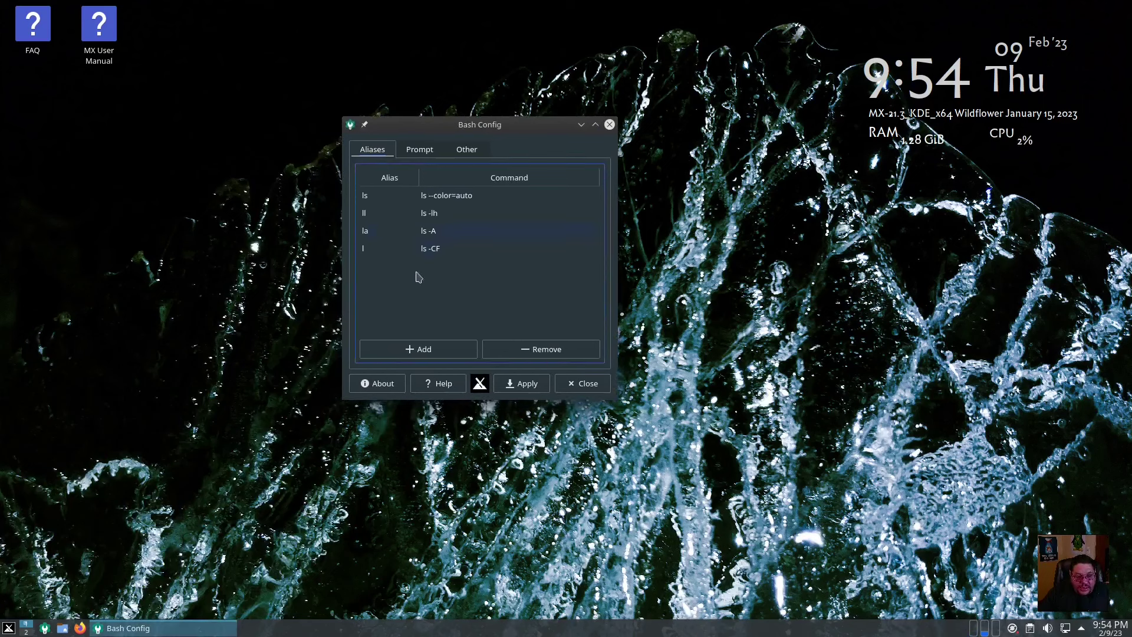
{"action": "left_click", "coordinate": [427, 151]}
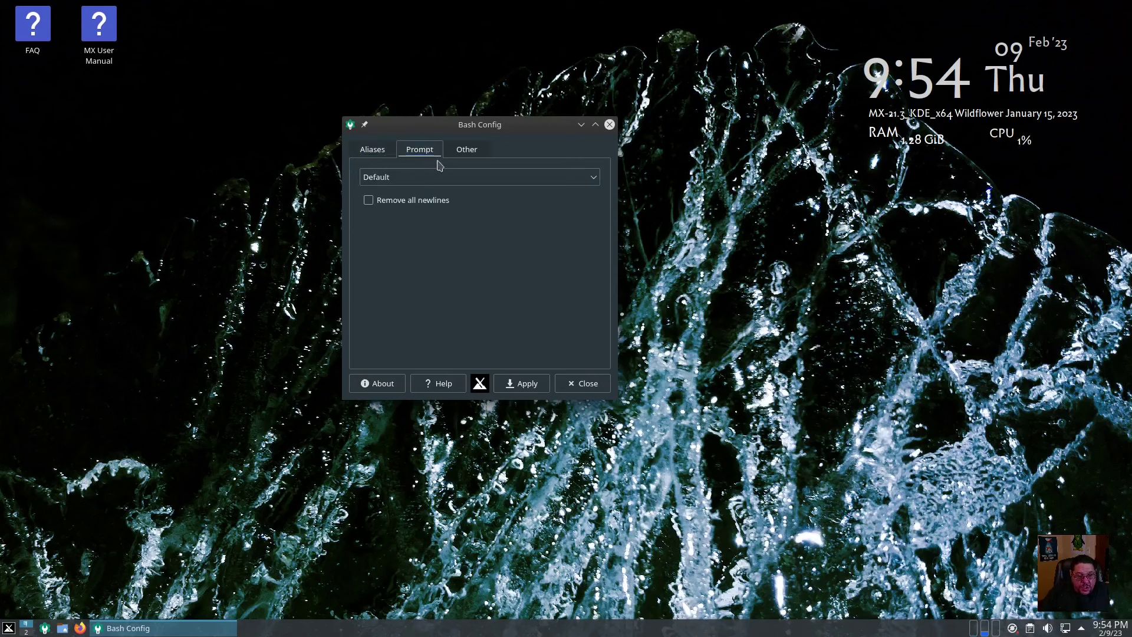
{"action": "left_click", "coordinate": [589, 180]}
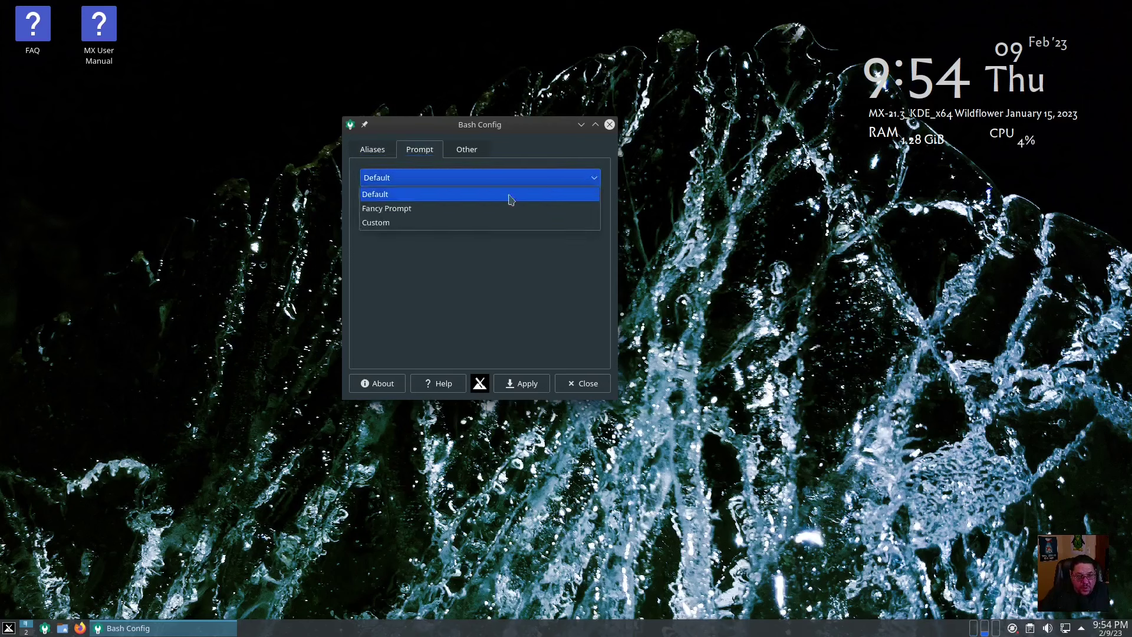
{"action": "left_click", "coordinate": [419, 295]}
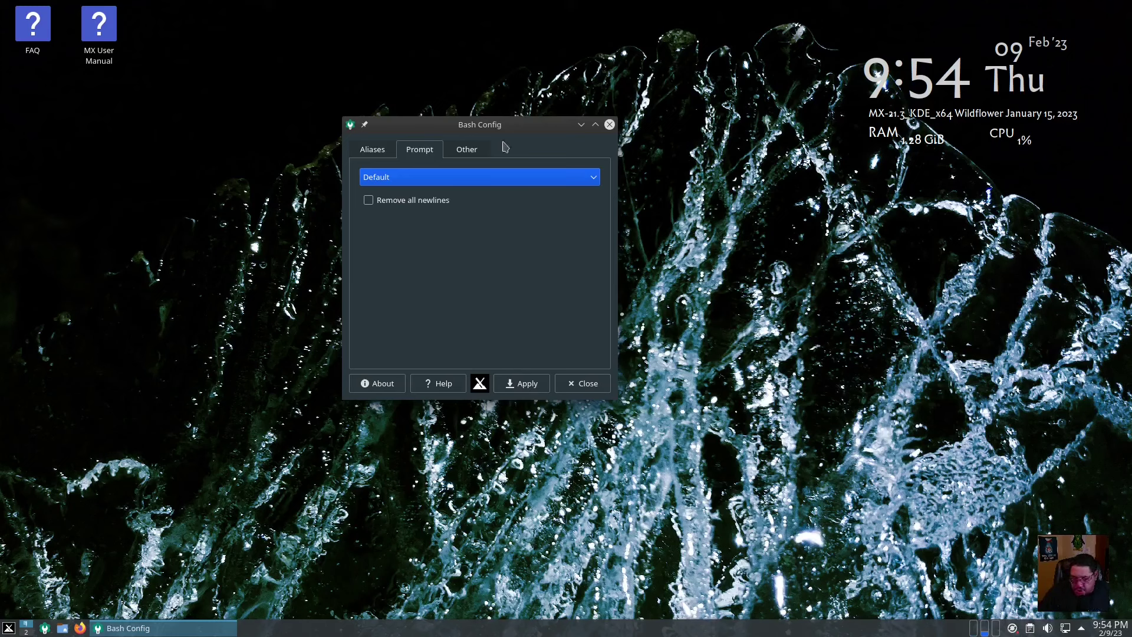
Bring the application menu back up to the System category
{"action": "left_click", "coordinate": [9, 628]}
{"action": "mouse_move", "coordinate": [38, 425]}
{"action": "mouse_move", "coordinate": [44, 350]}
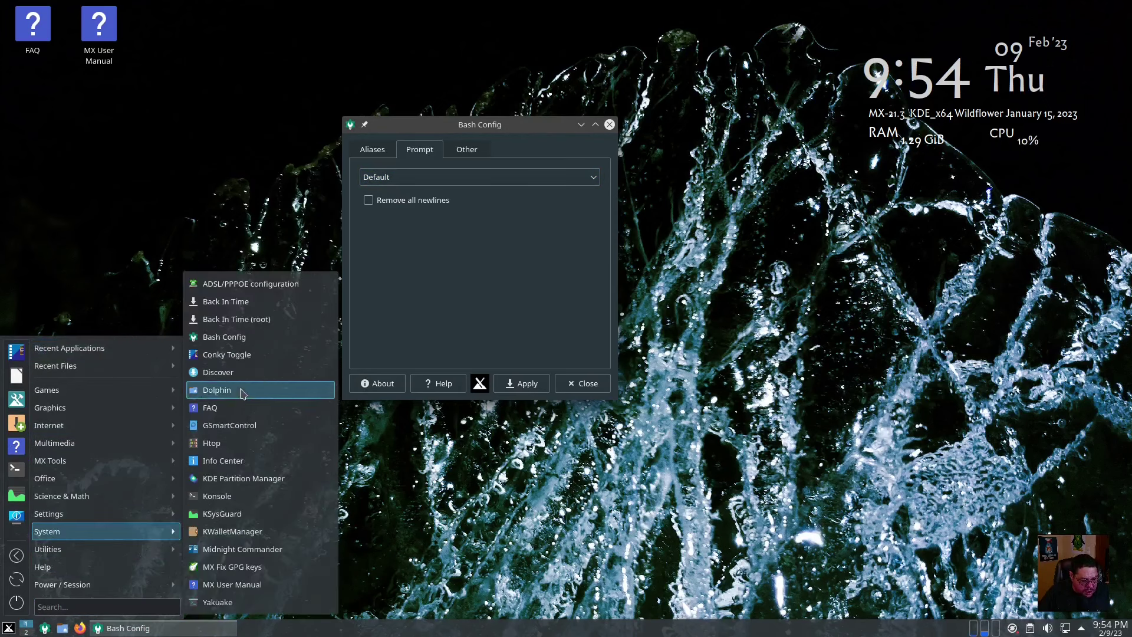
Launch Konsole and move it to the screen centre, pushing Bash Config aside
{"action": "left_click", "coordinate": [230, 495]}
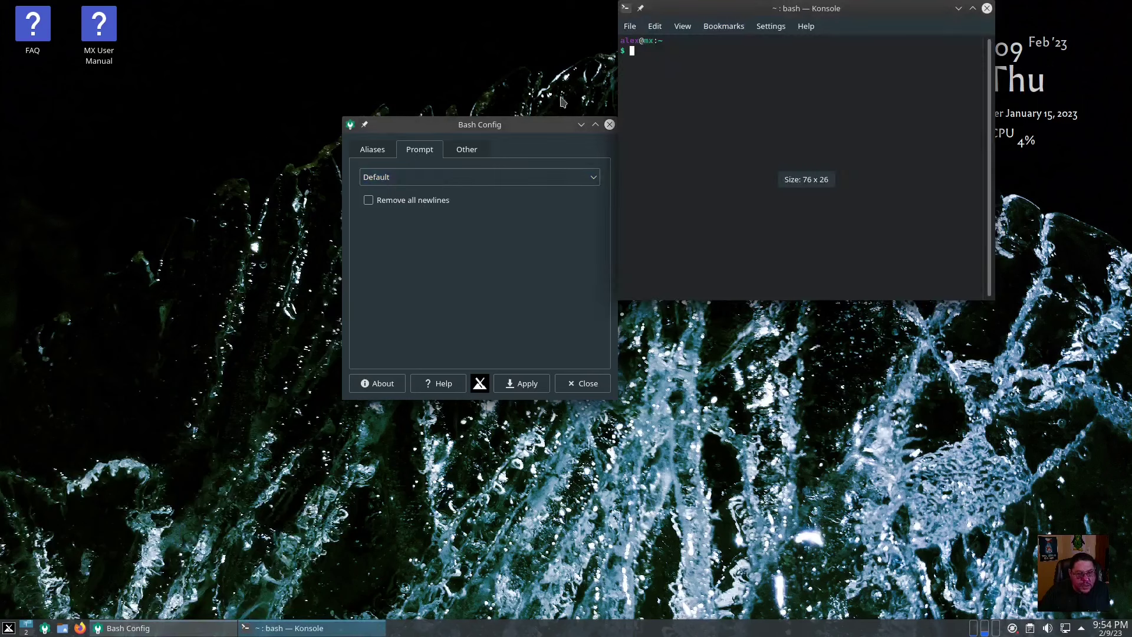
{"action": "left_click_drag", "start_coordinate": [677, 52], "coordinate": [620, 40]}
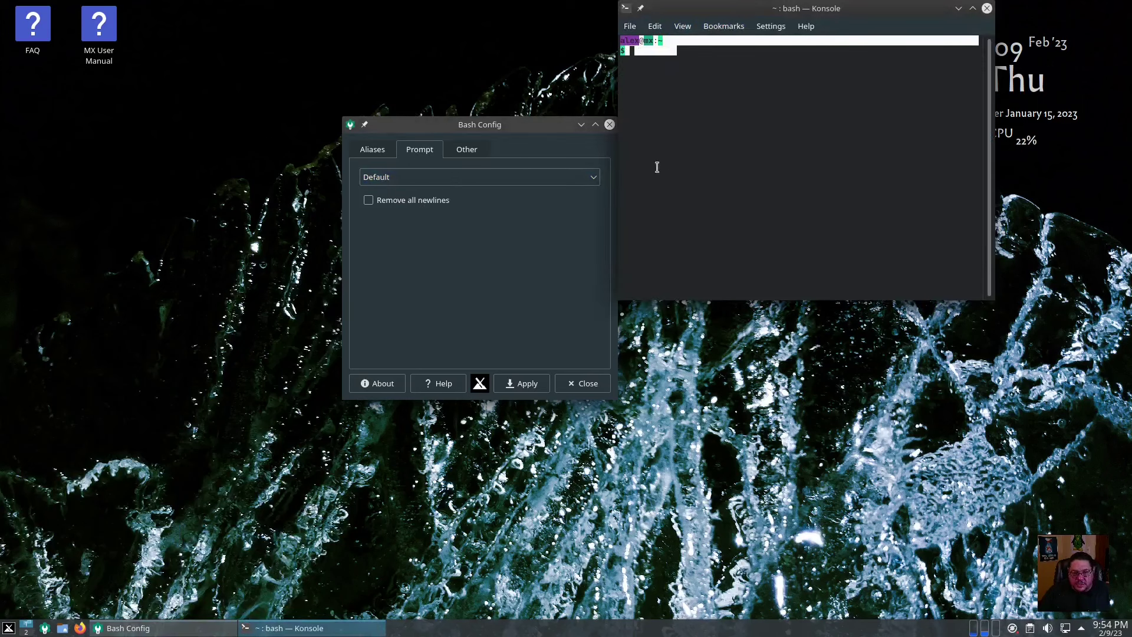
{"action": "left_click_drag", "start_coordinate": [488, 128], "coordinate": [93, 133]}
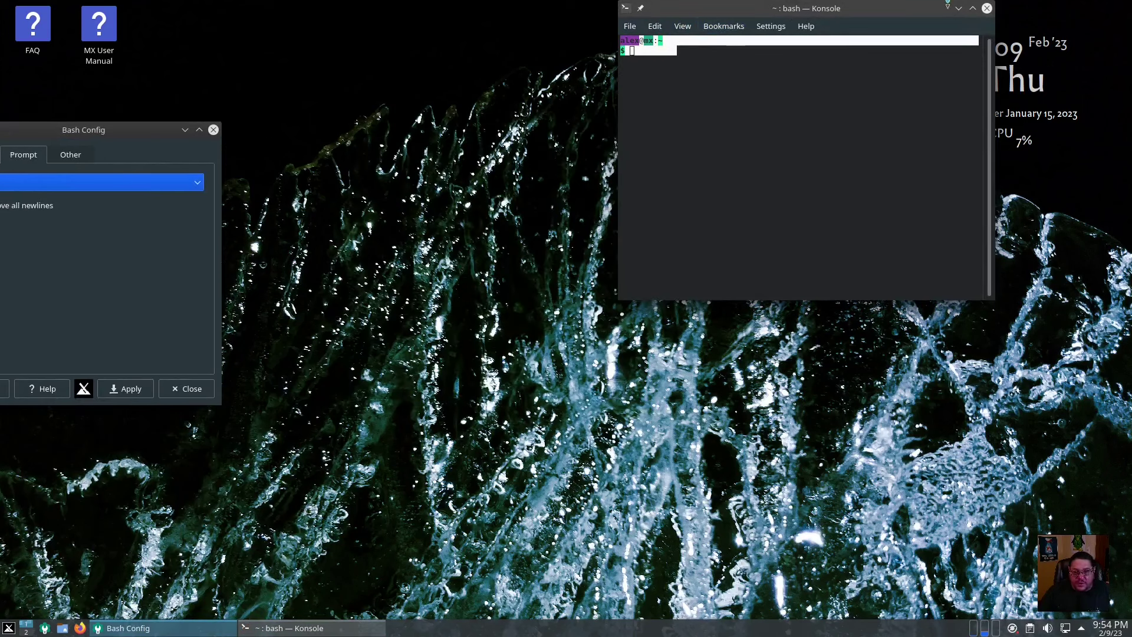
{"action": "left_click_drag", "start_coordinate": [906, 20], "coordinate": [643, 107]}
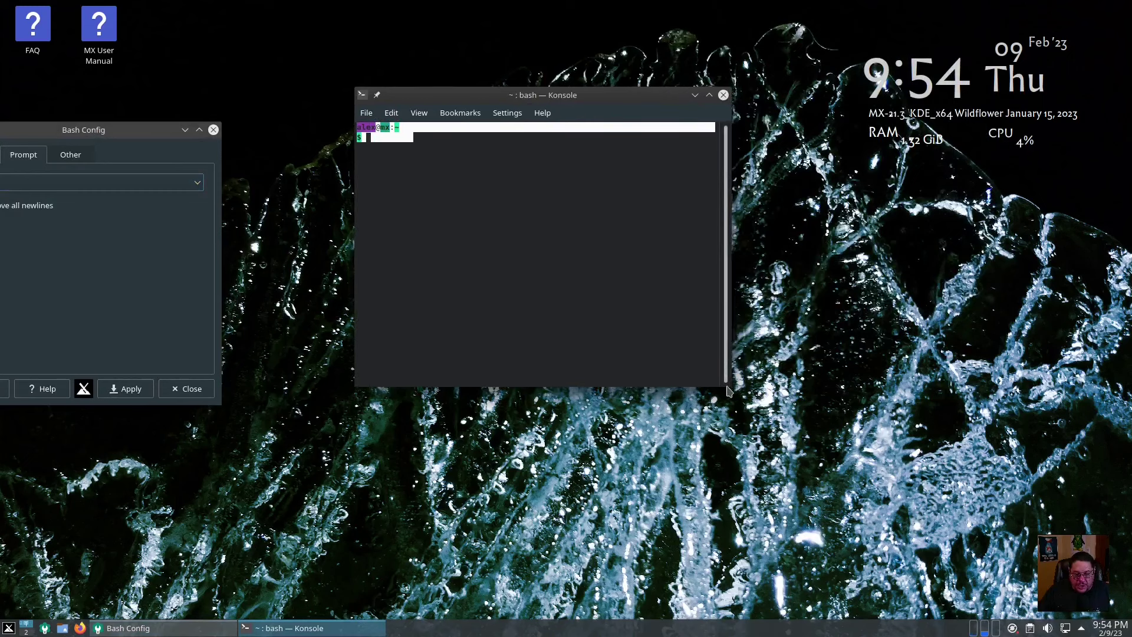
Enlarge the Konsole window and font, then bring Bash Config back into view
{"action": "left_click_drag", "start_coordinate": [730, 390], "coordinate": [1045, 481]}
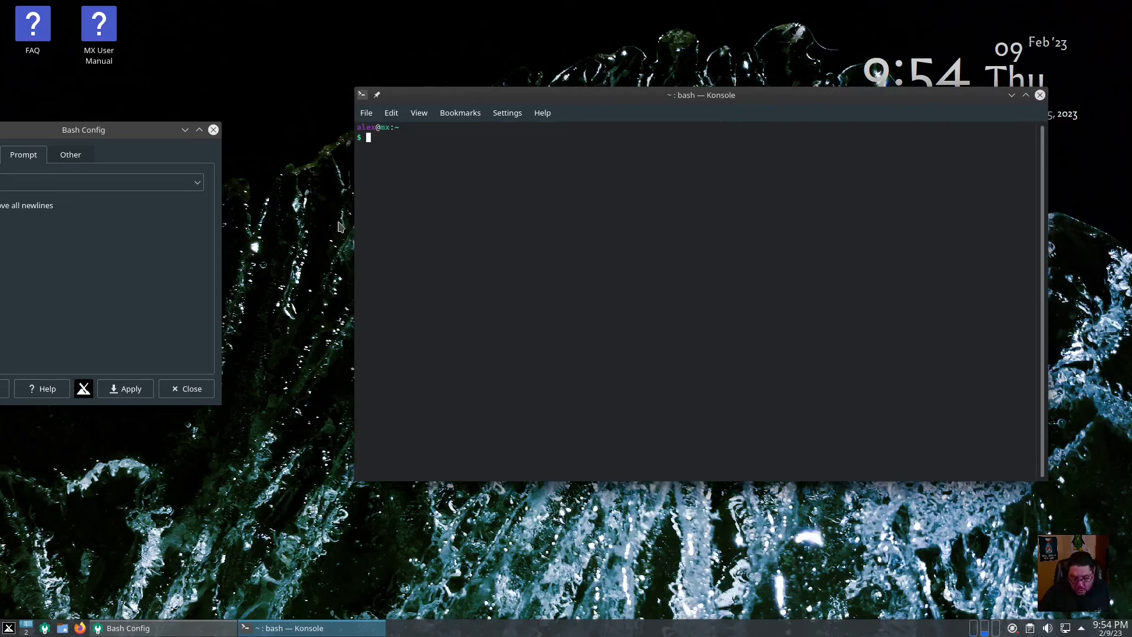
{"action": "key", "text": "ctrl+plus"}
{"action": "key", "text": "ctrl+plus"}
{"action": "key", "text": "ctrl+plus"}
{"action": "key", "text": "ctrl+plus"}
{"action": "key", "text": "ctrl+plus"}
{"action": "key", "text": "ctrl+plus"}
{"action": "key", "text": "ctrl+plus"}
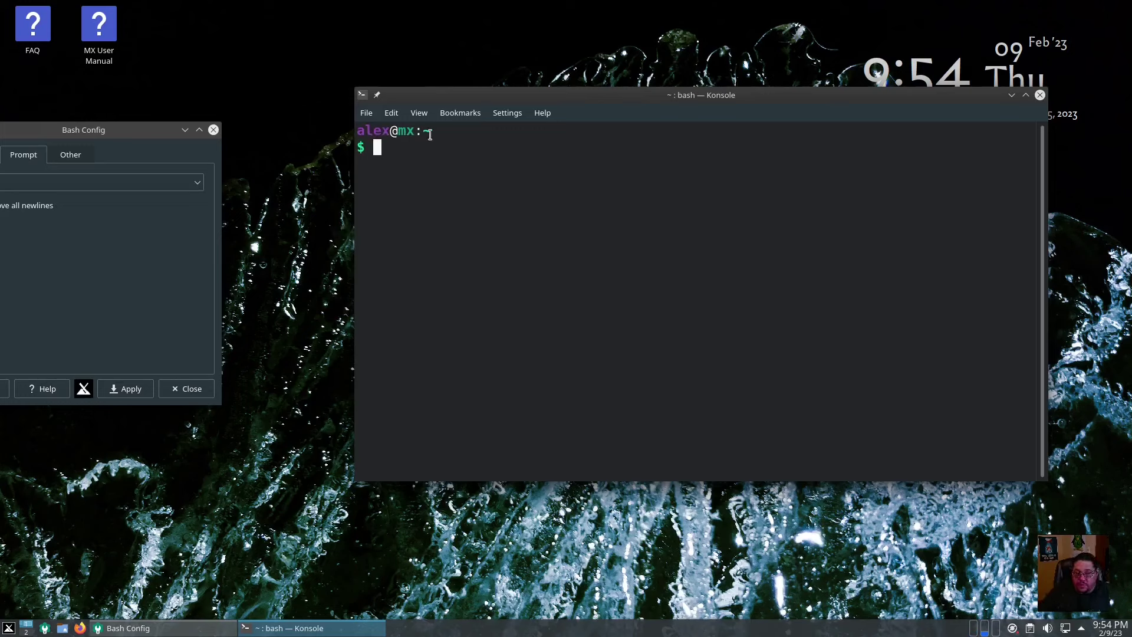
{"action": "left_click_drag", "start_coordinate": [372, 147], "coordinate": [351, 136]}
{"action": "left_click_drag", "start_coordinate": [107, 131], "coordinate": [214, 126]}
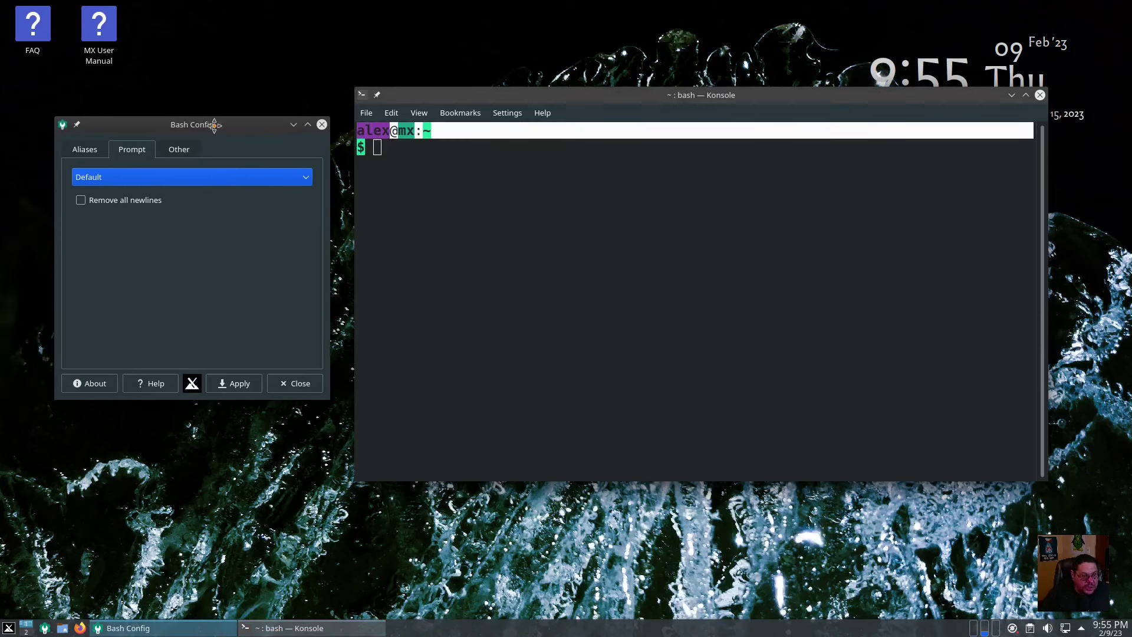
Switch Bash Config to the Fancy Prompt style with Use Bold Lines and apply it
{"action": "left_click", "coordinate": [306, 178]}
{"action": "left_click", "coordinate": [89, 211]}
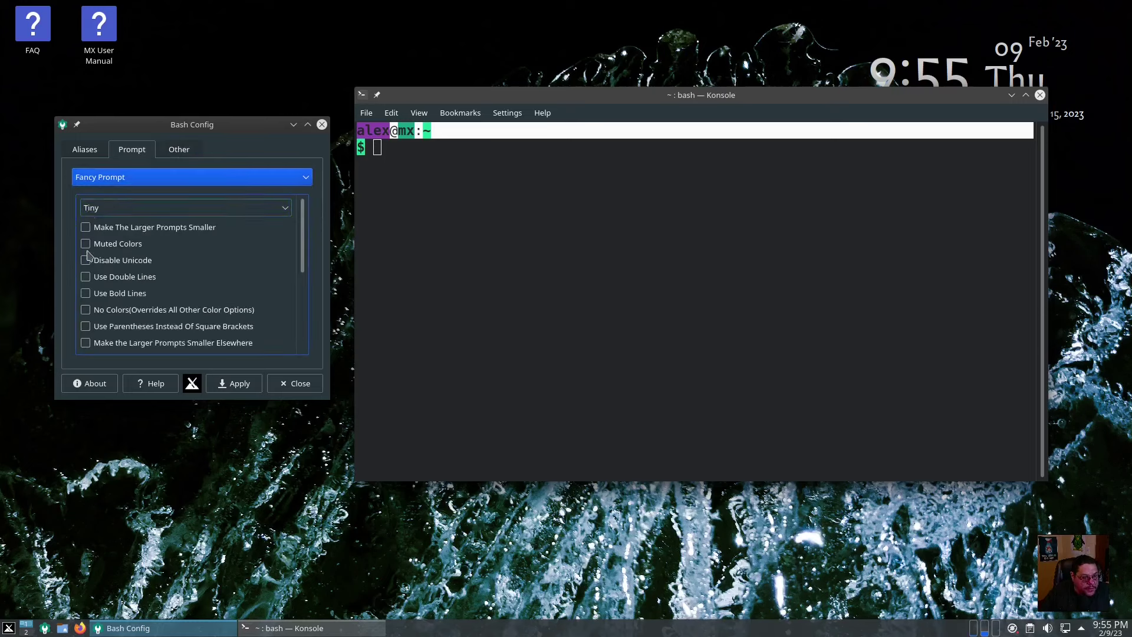
{"action": "scroll", "coordinate": [123, 274], "scroll_direction": "down", "scroll_amount": 2}
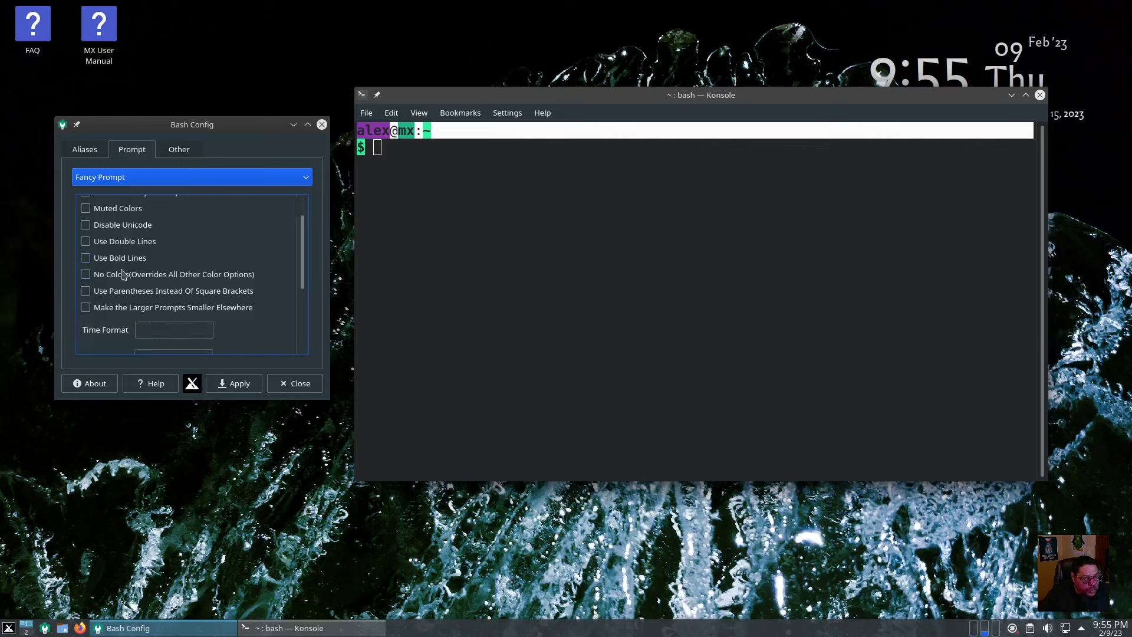
{"action": "left_click", "coordinate": [86, 260]}
{"action": "left_click", "coordinate": [237, 384]}
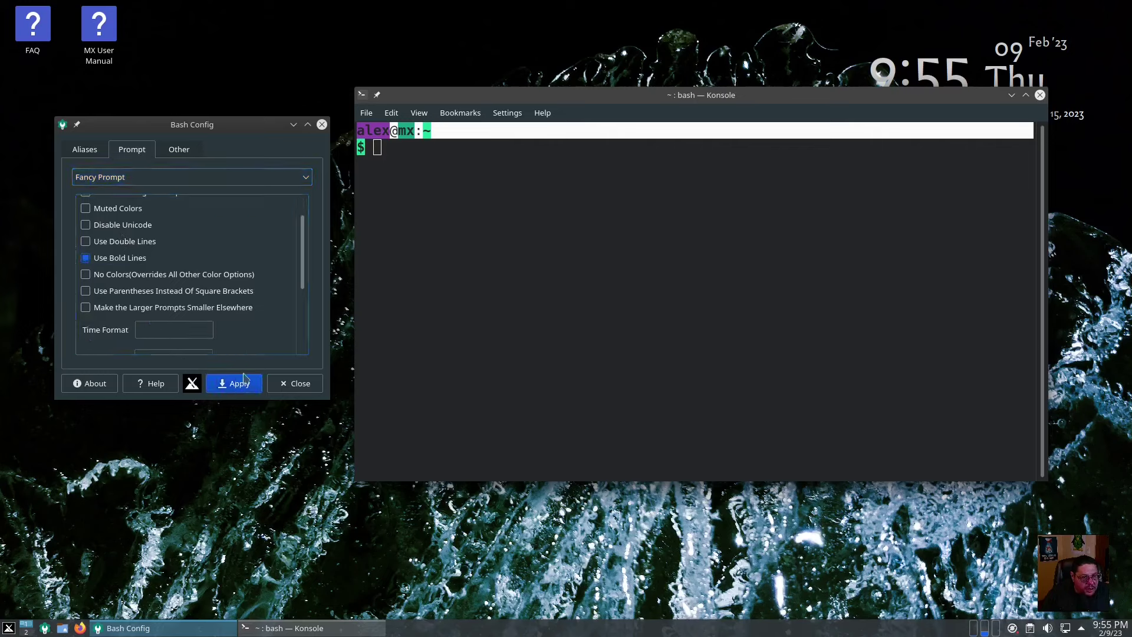
{"action": "left_click", "coordinate": [367, 123]}
Open a new Konsole tab to load the changed prompt
{"action": "left_click", "coordinate": [366, 115]}
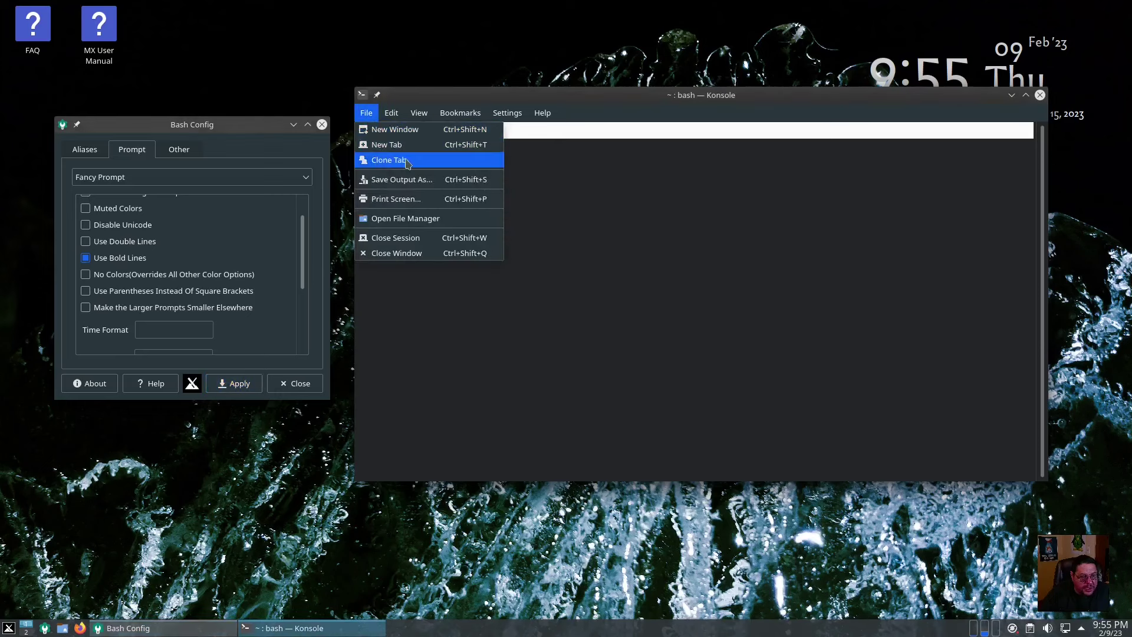
{"action": "mouse_move", "coordinate": [395, 115]}
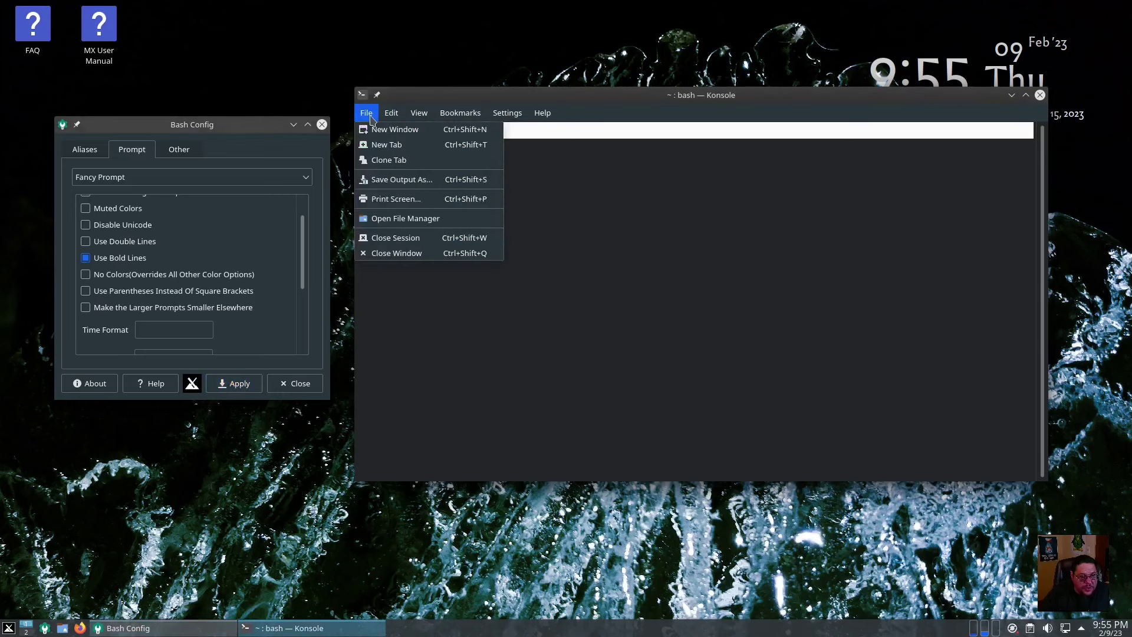
{"action": "left_click", "coordinate": [378, 145]}
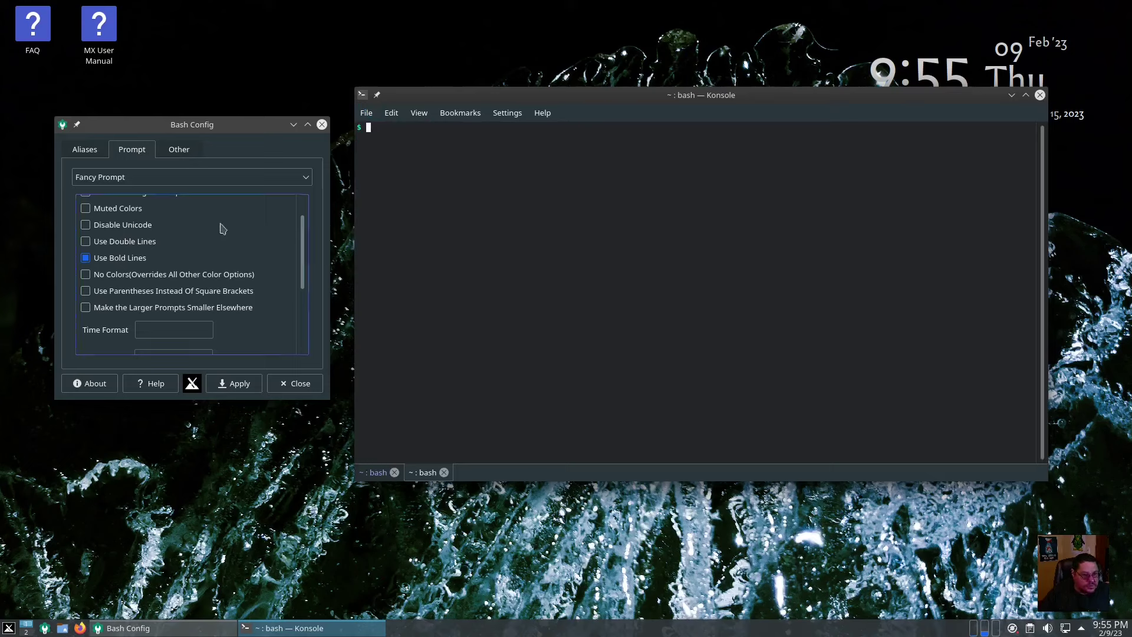
{"action": "scroll", "coordinate": [223, 228], "scroll_direction": "up", "scroll_amount": 2}
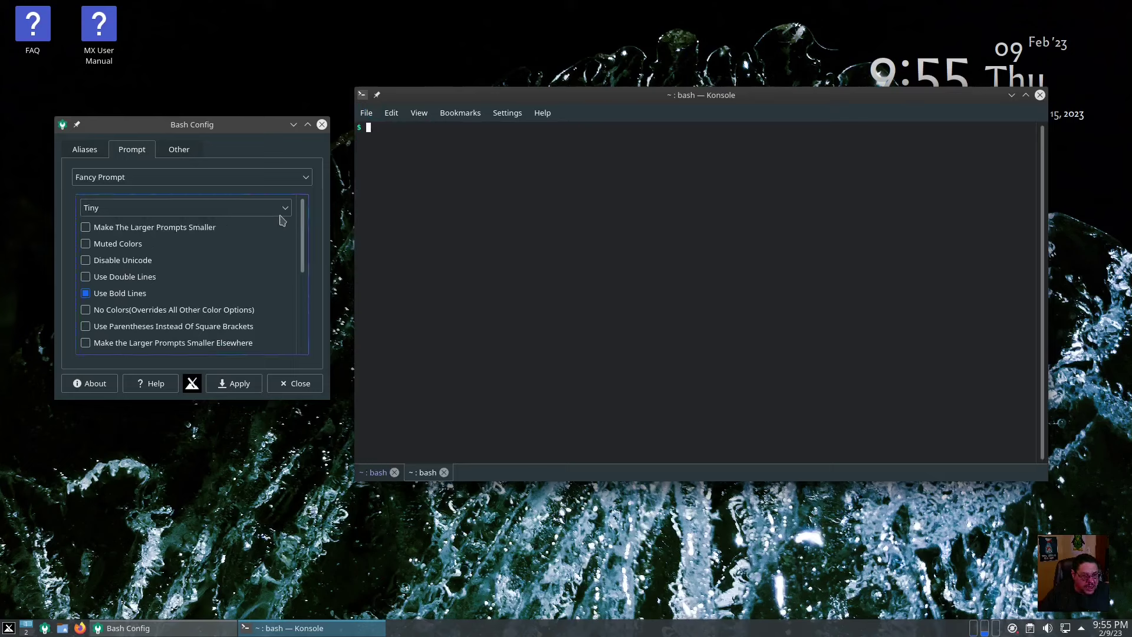
{"action": "left_click", "coordinate": [372, 129]}
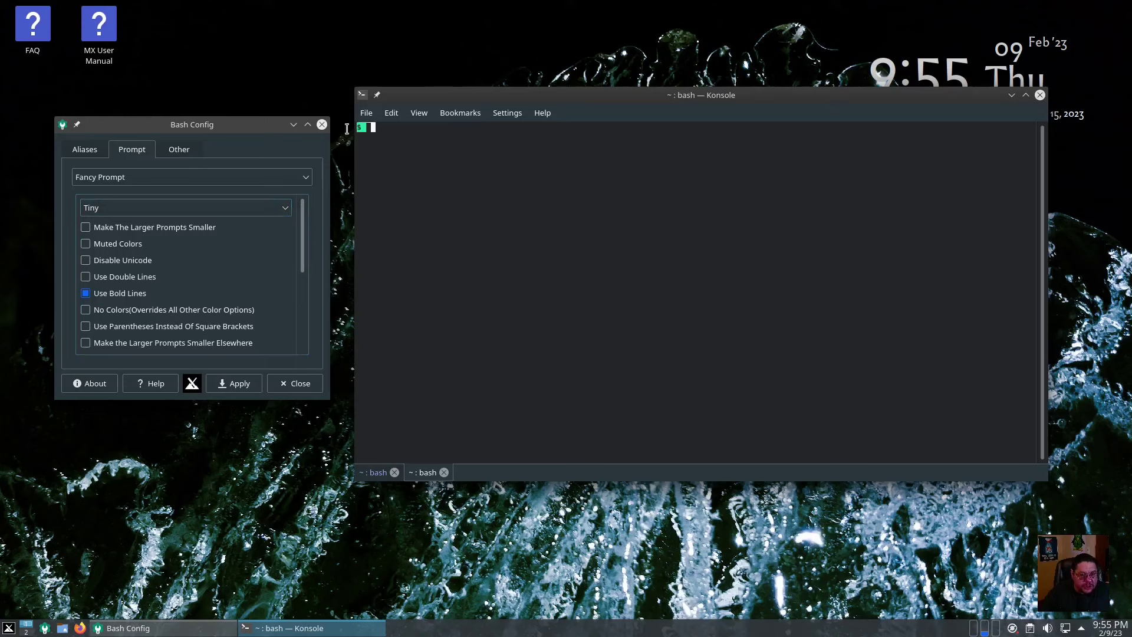
Change the prompt type in Bash Config from Fancy Prompt back to Default
{"action": "left_click", "coordinate": [285, 210]}
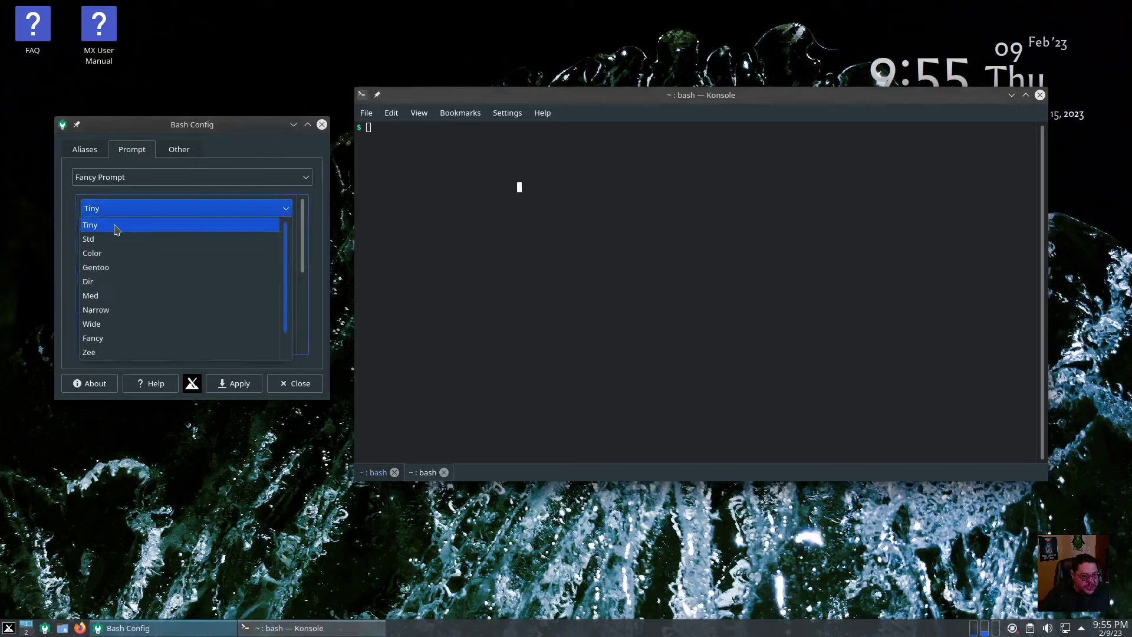
{"action": "left_click", "coordinate": [258, 187]}
{"action": "left_click", "coordinate": [310, 178]}
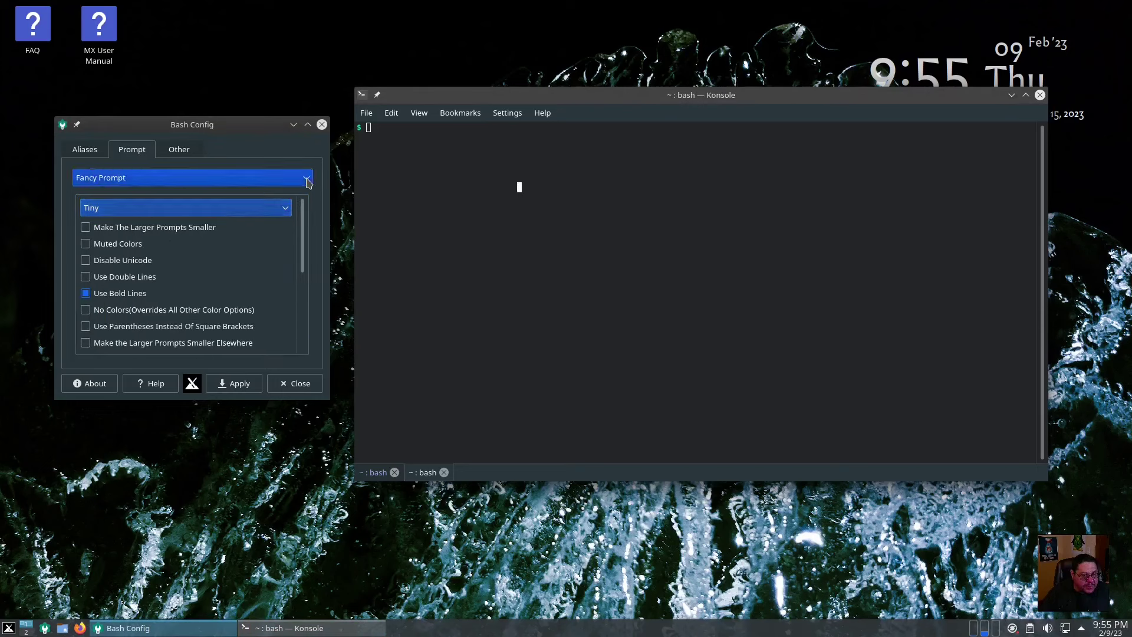
{"action": "left_click", "coordinate": [92, 193]}
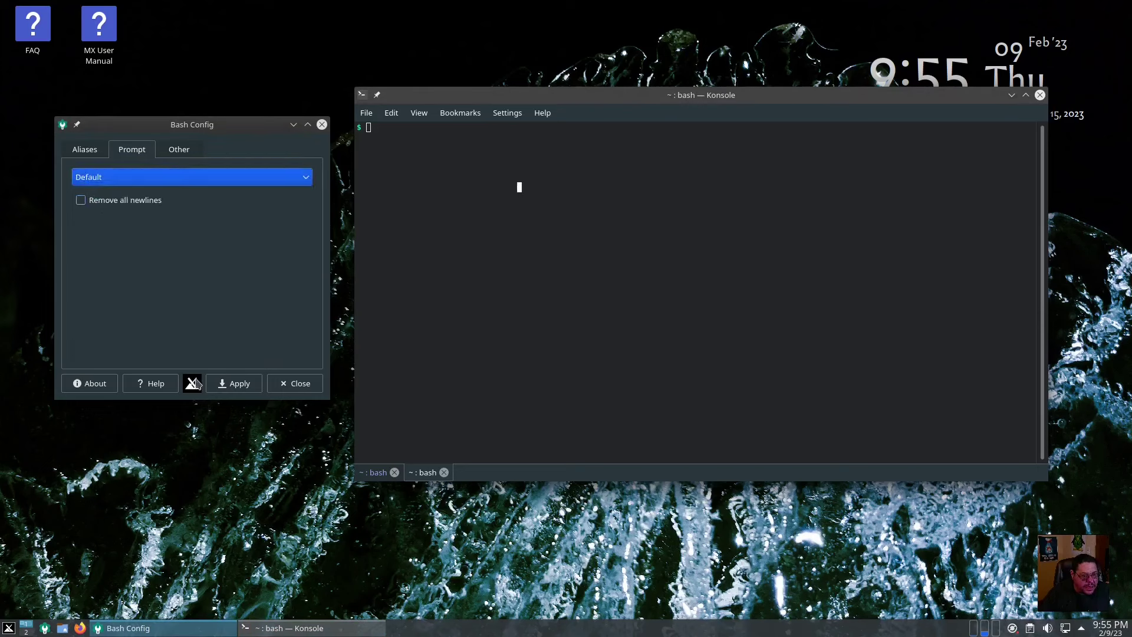
Apply Default, check it in a new Konsole tab with bigger text, then view Bash Config's Other settings
{"action": "left_click", "coordinate": [244, 386]}
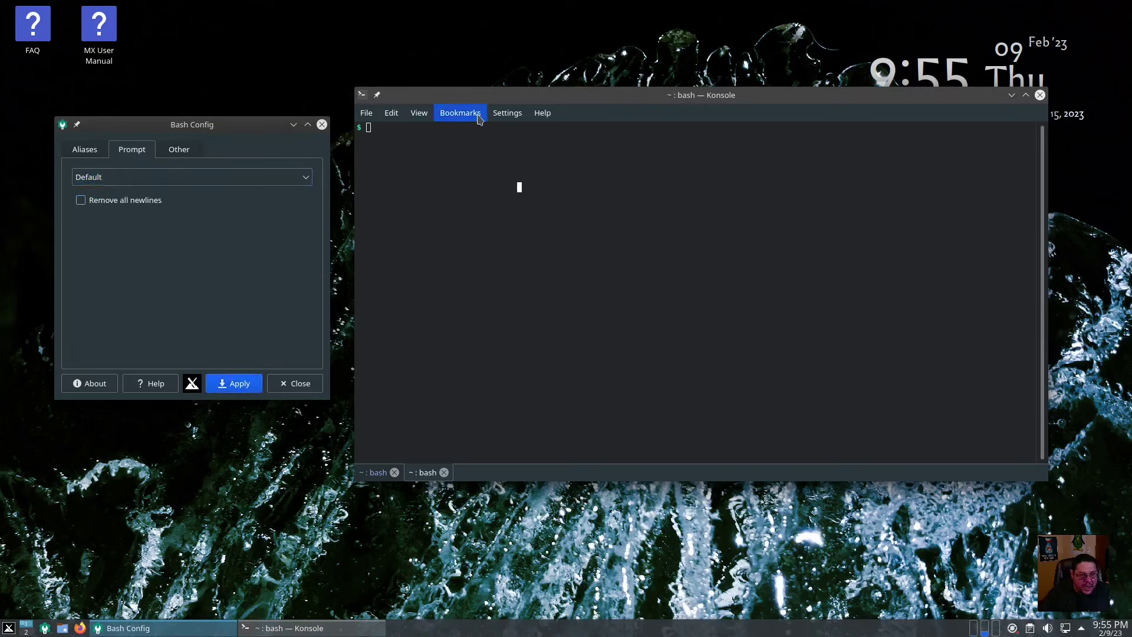
{"action": "left_click", "coordinate": [365, 115]}
{"action": "left_click", "coordinate": [394, 151]}
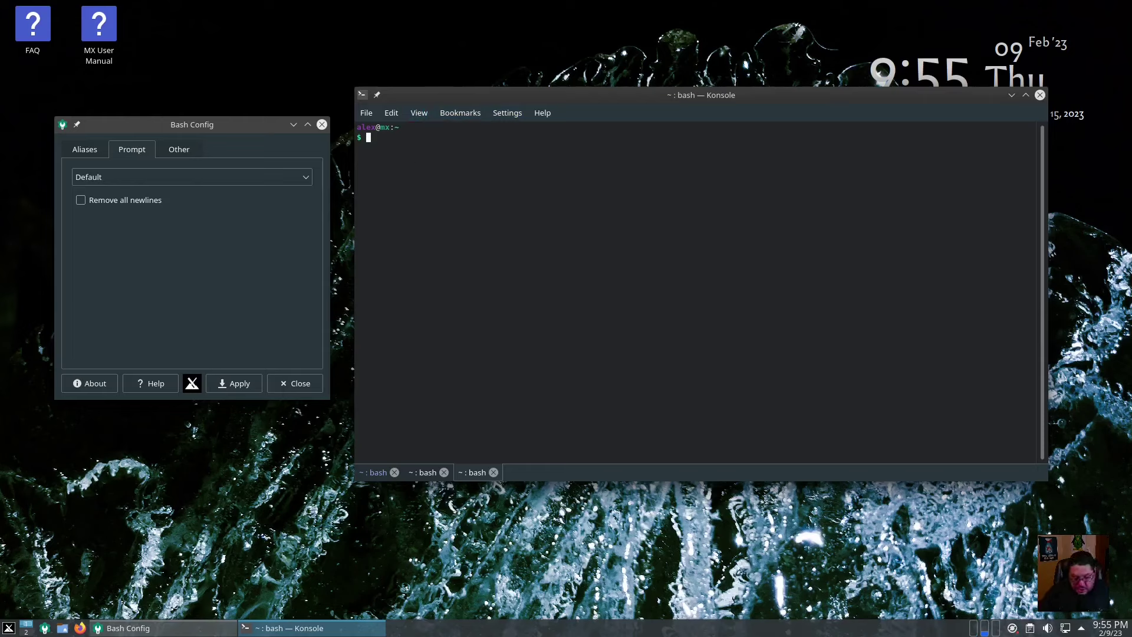
{"action": "key", "text": "ctrl+plus"}
{"action": "key", "text": "ctrl+plus"}
{"action": "key", "text": "ctrl+plus"}
{"action": "key", "text": "ctrl+plus"}
{"action": "key", "text": "ctrl+plus"}
{"action": "key", "text": "ctrl+plus"}
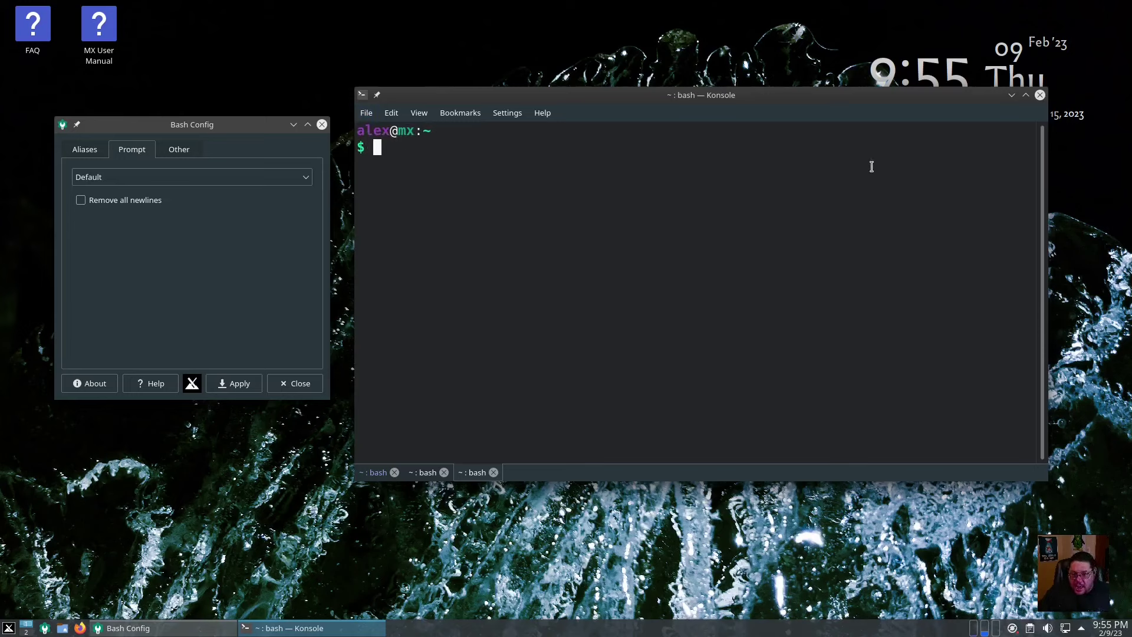
{"action": "left_click", "coordinate": [179, 155]}
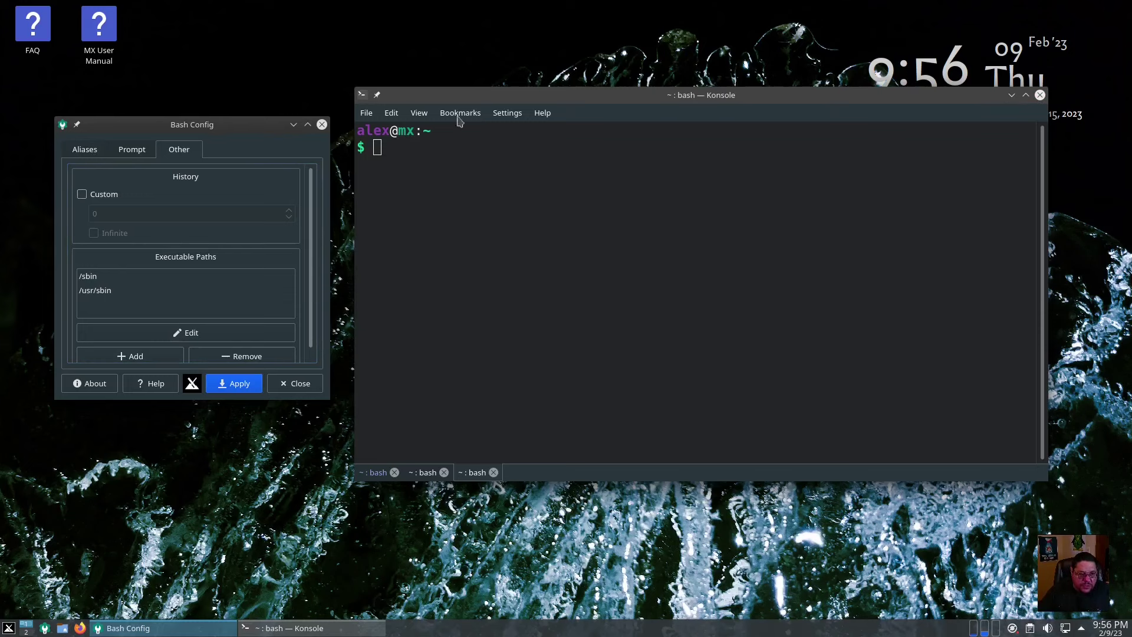
Close the Konsole window with all its tabs and move Bash Config to screen centre
{"action": "left_click", "coordinate": [1040, 95]}
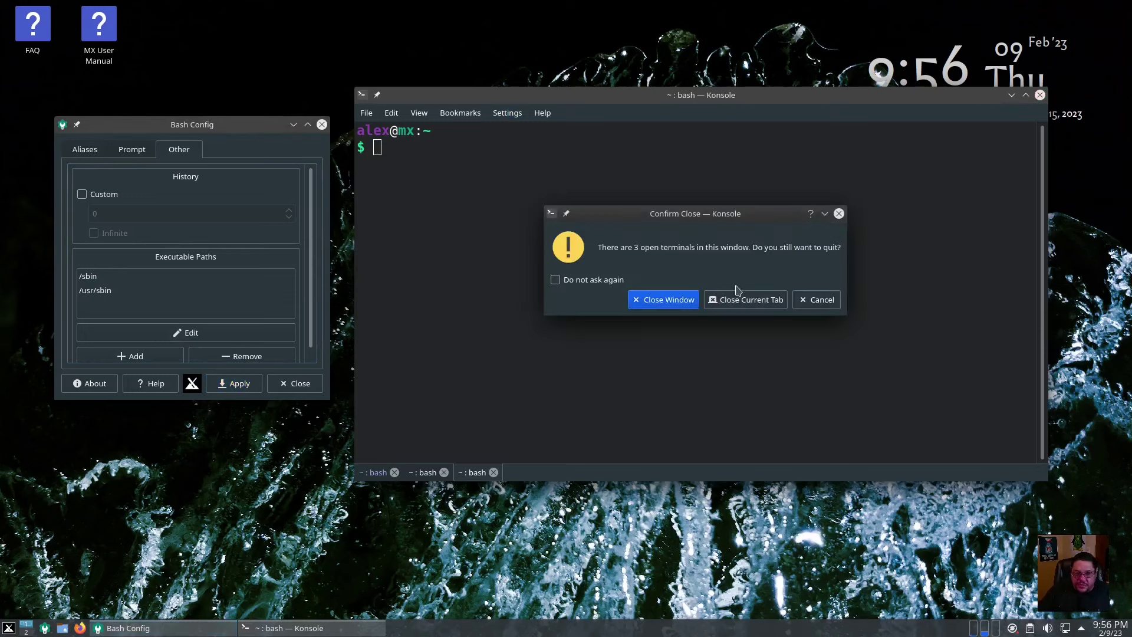
{"action": "left_click", "coordinate": [662, 299]}
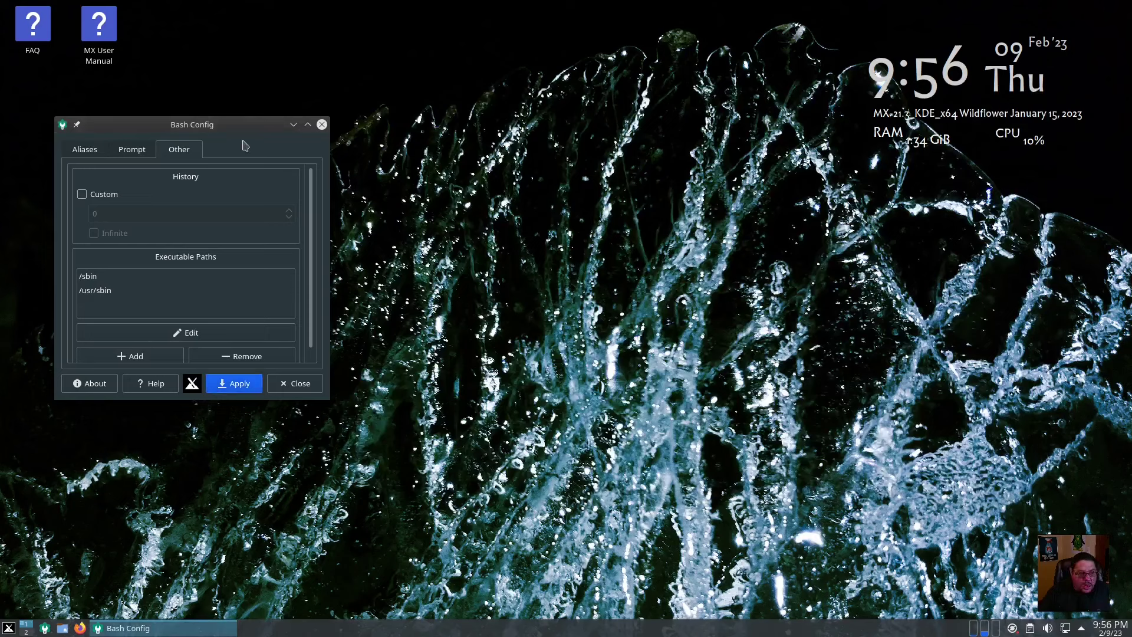
{"action": "left_click_drag", "start_coordinate": [246, 144], "coordinate": [628, 144]}
{"action": "left_click_drag", "start_coordinate": [724, 116], "coordinate": [600, 127]}
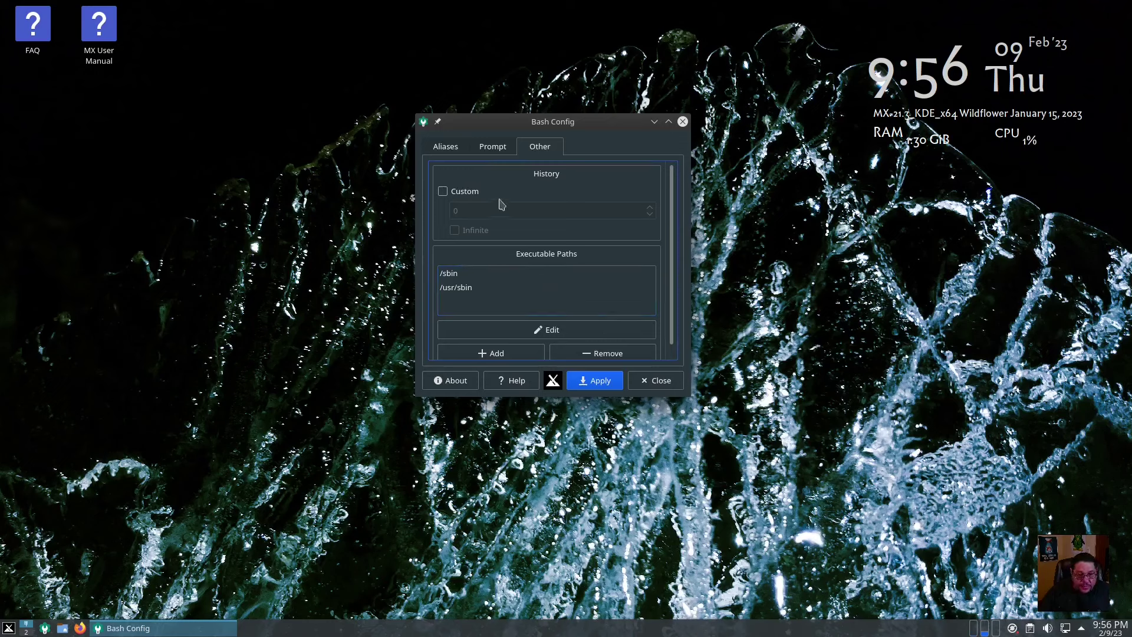
Review the alias, prompt and history tabs, close Bash Config and show the application menu
{"action": "left_click", "coordinate": [456, 151]}
{"action": "left_click", "coordinate": [492, 147]}
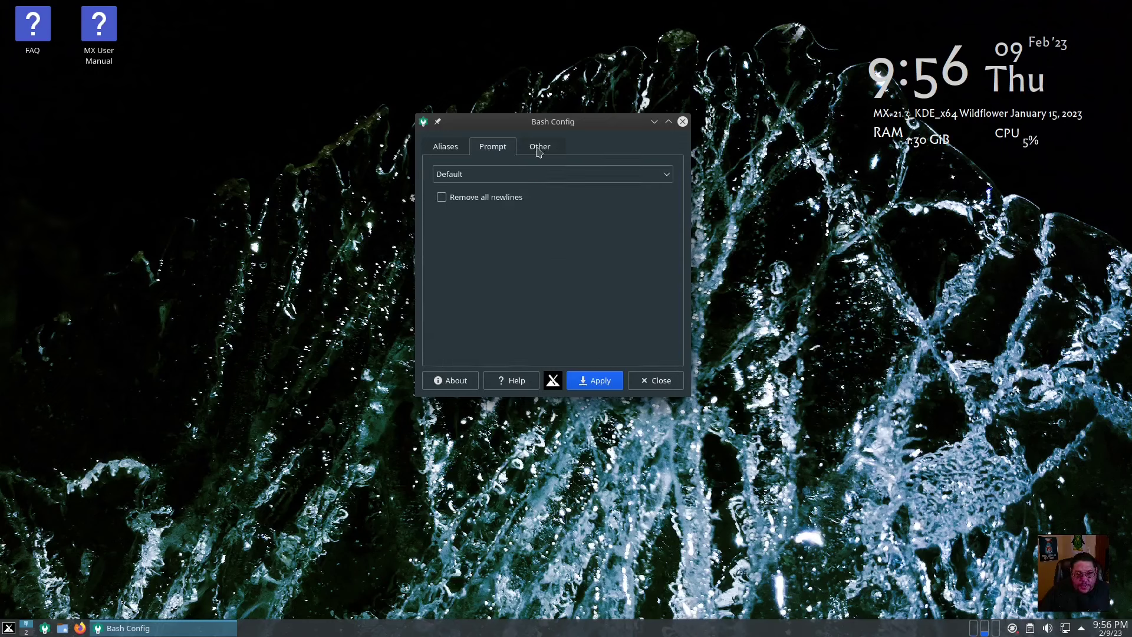
{"action": "left_click", "coordinate": [539, 147]}
{"action": "left_click", "coordinate": [452, 147]}
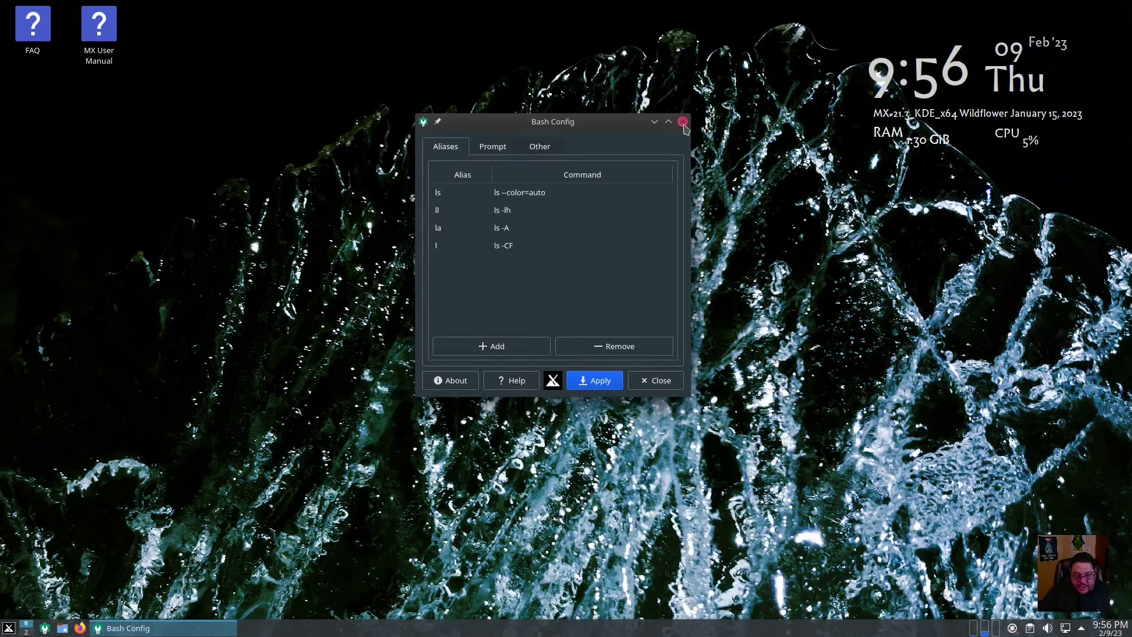
{"action": "left_click", "coordinate": [683, 121]}
{"action": "left_click", "coordinate": [8, 628]}
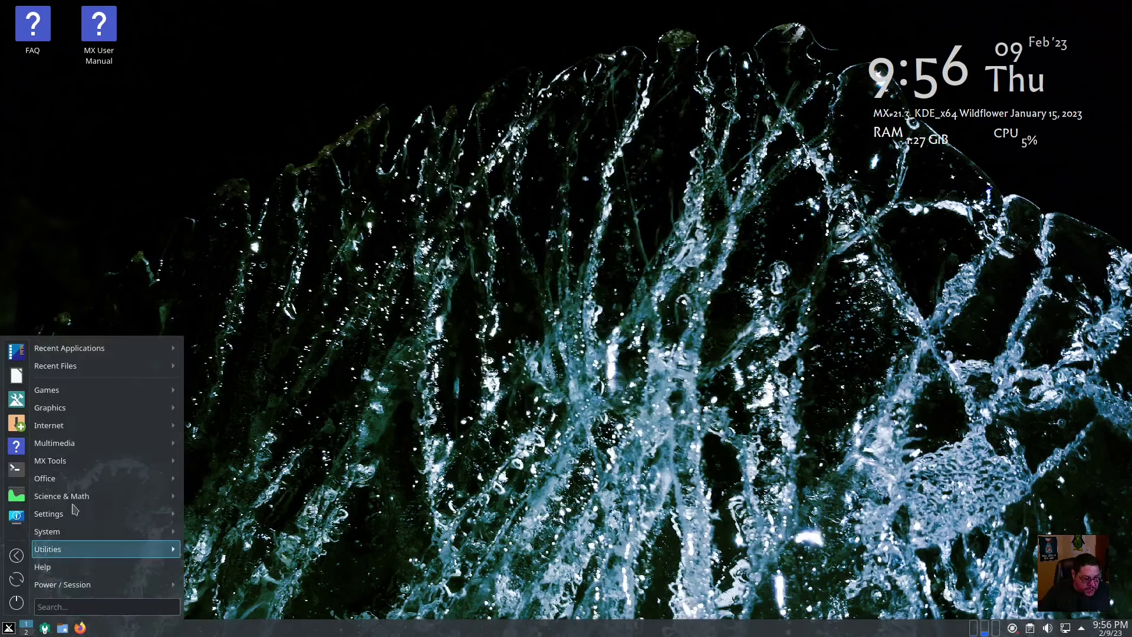
Run Htop from the System menu, enlarge its text with Ctrl++, shift it left, then close it
{"action": "mouse_move", "coordinate": [73, 513]}
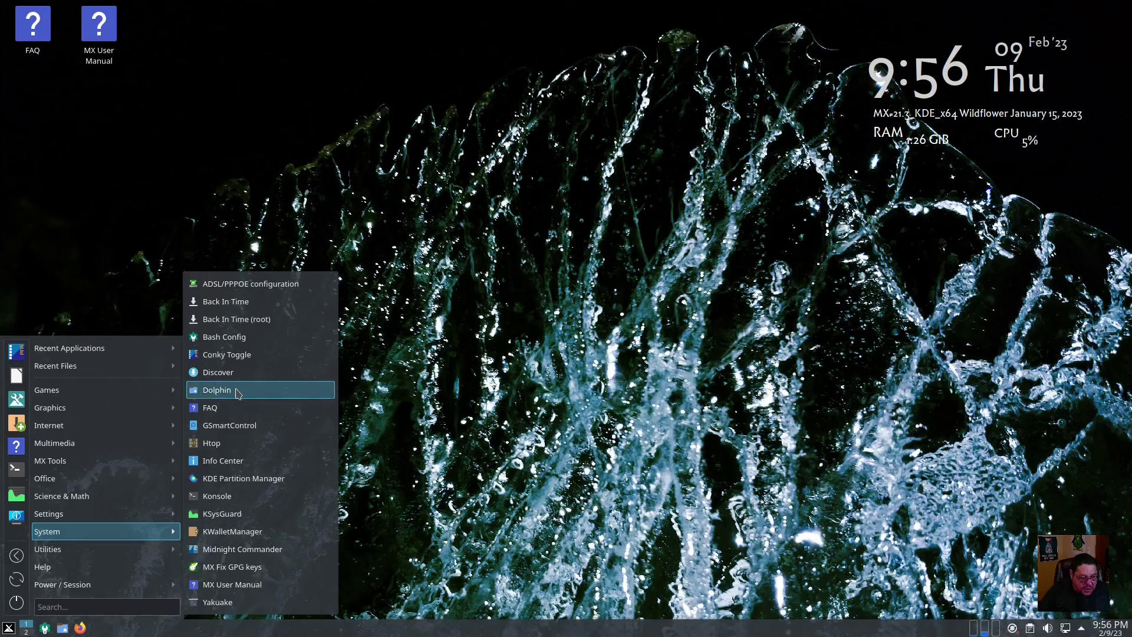
{"action": "left_click", "coordinate": [223, 446]}
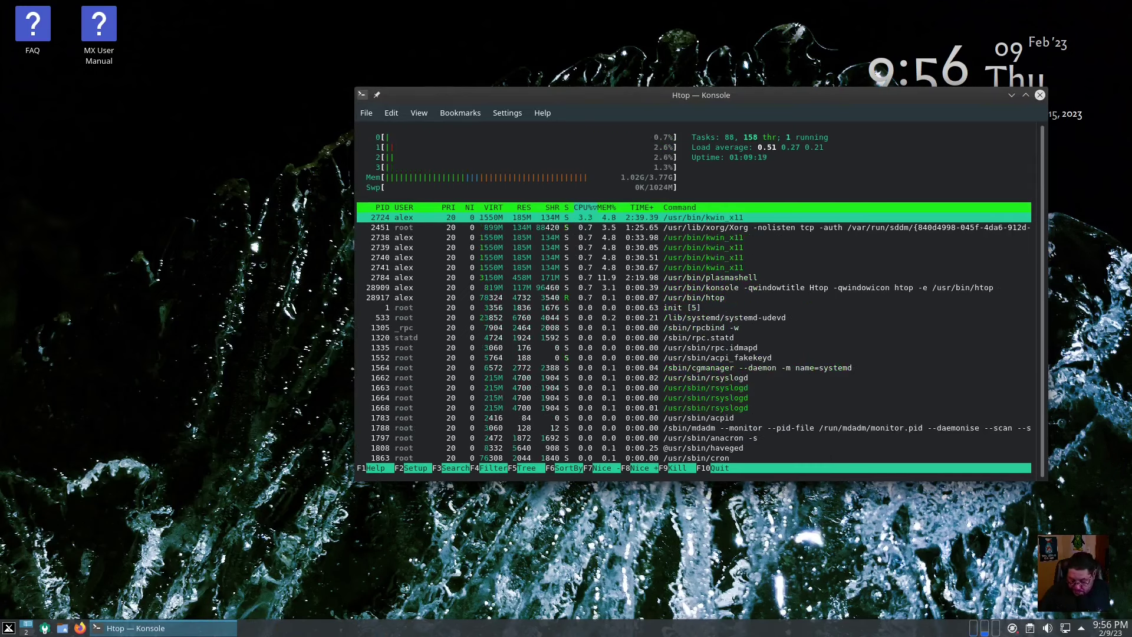
{"action": "key", "text": "ctrl+plus"}
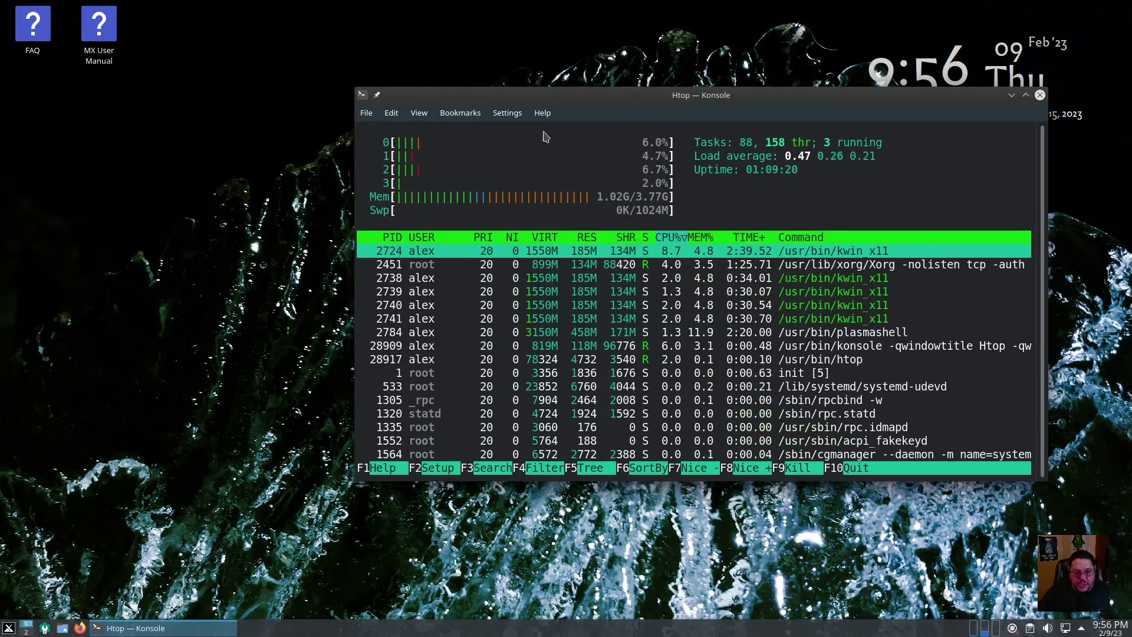
{"action": "left_click_drag", "start_coordinate": [640, 96], "coordinate": [531, 96]}
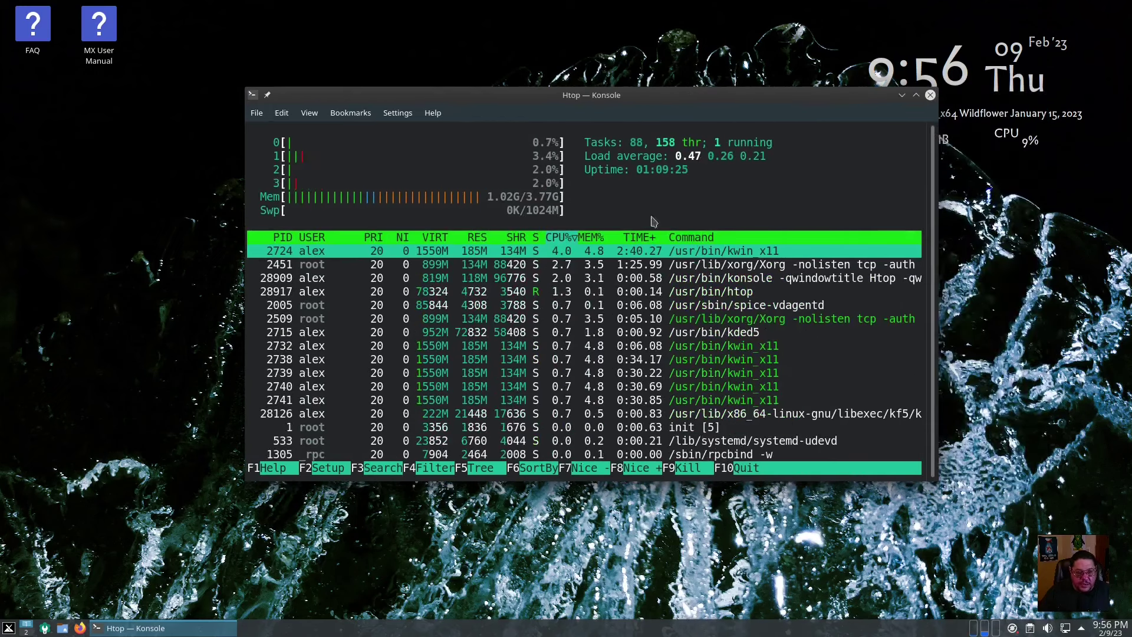
{"action": "left_click", "coordinate": [929, 95]}
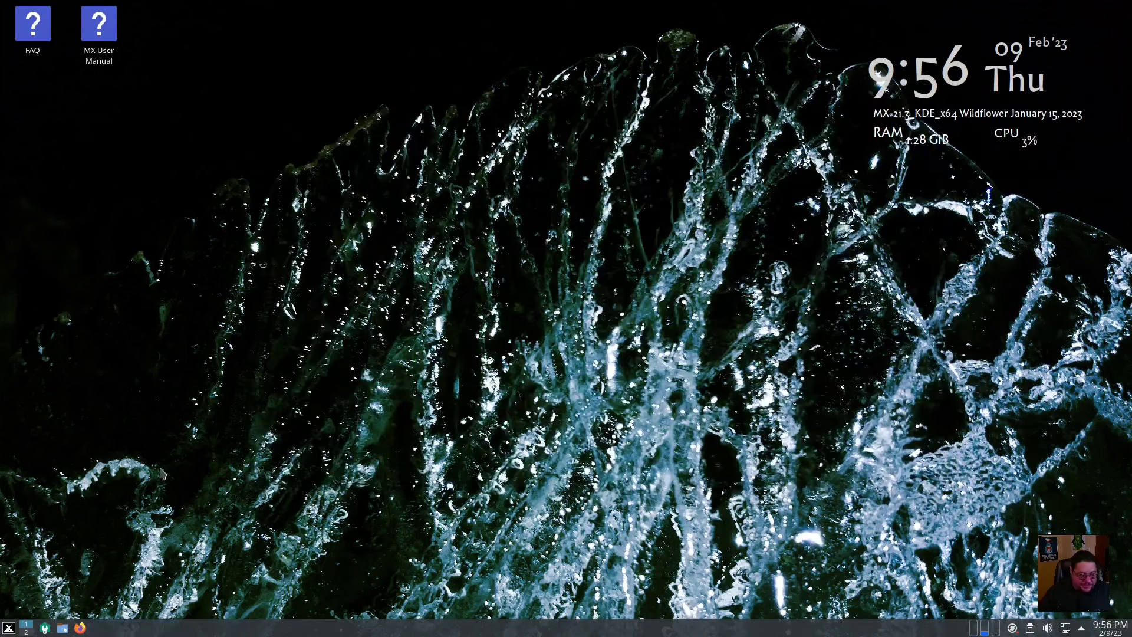
{"action": "left_click", "coordinate": [9, 627]}
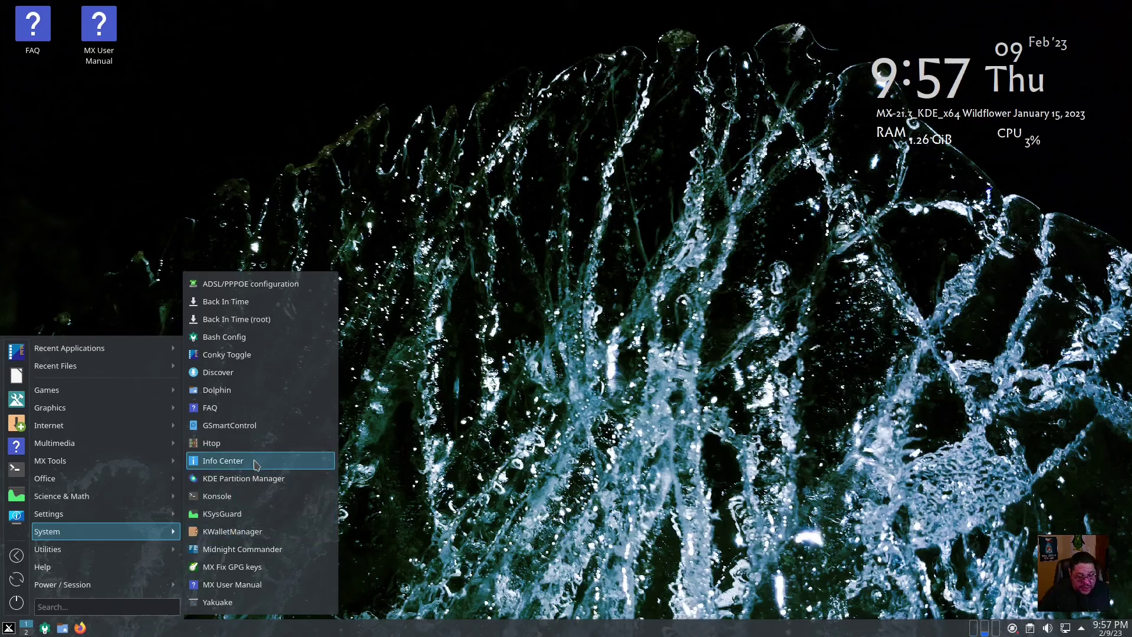
{"action": "left_click", "coordinate": [255, 465]}
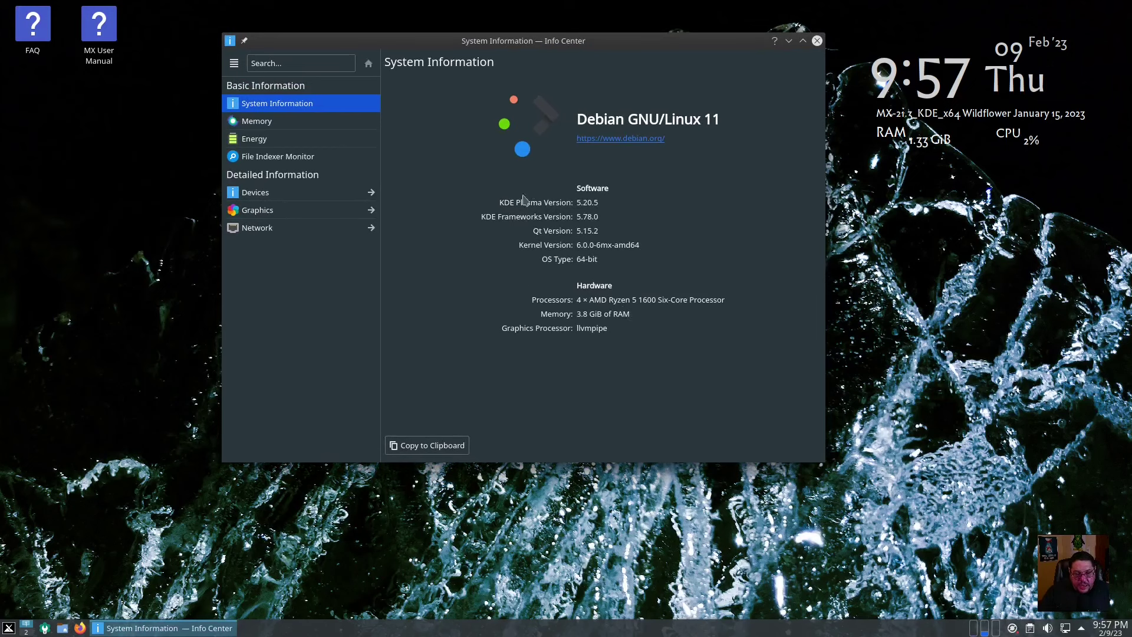
{"action": "left_click", "coordinate": [233, 122]}
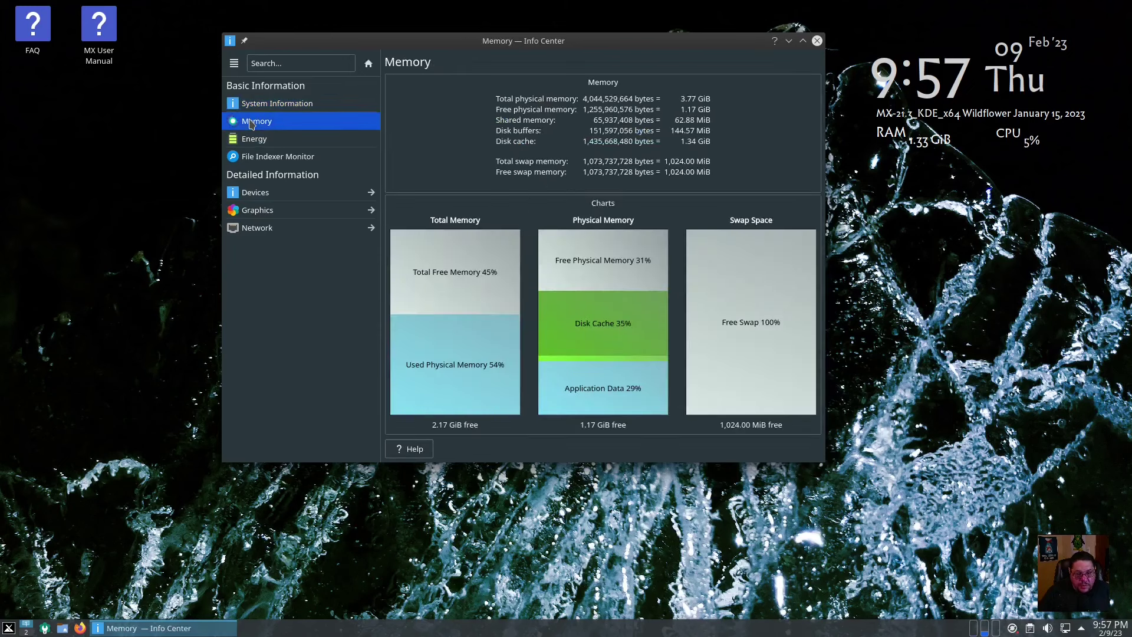
{"action": "left_click", "coordinate": [256, 139]}
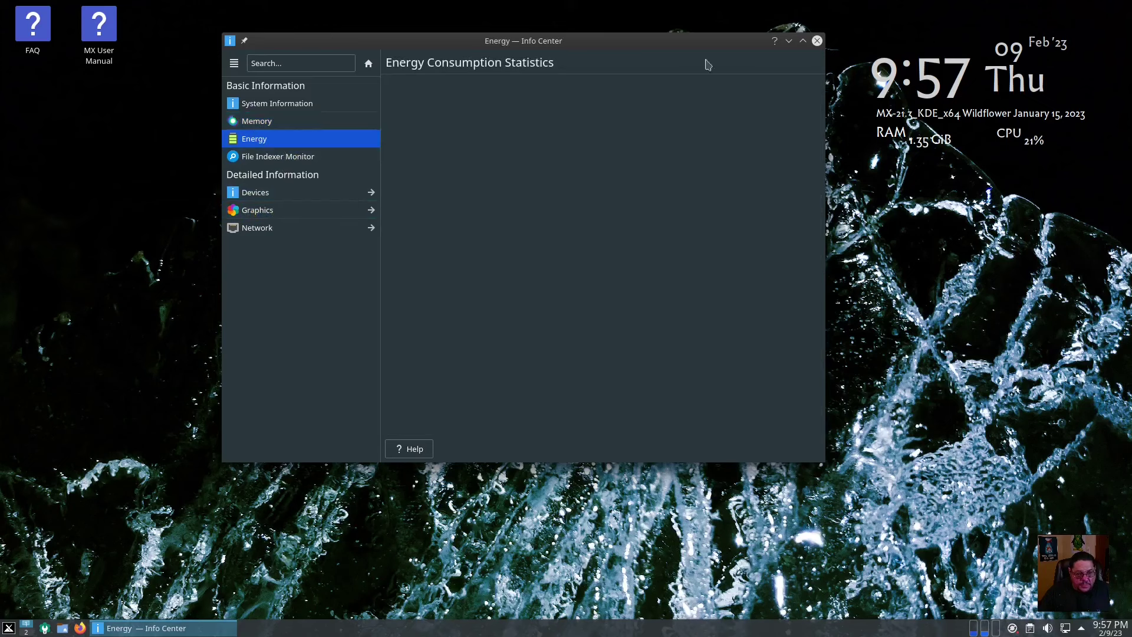
{"action": "left_click", "coordinate": [817, 41]}
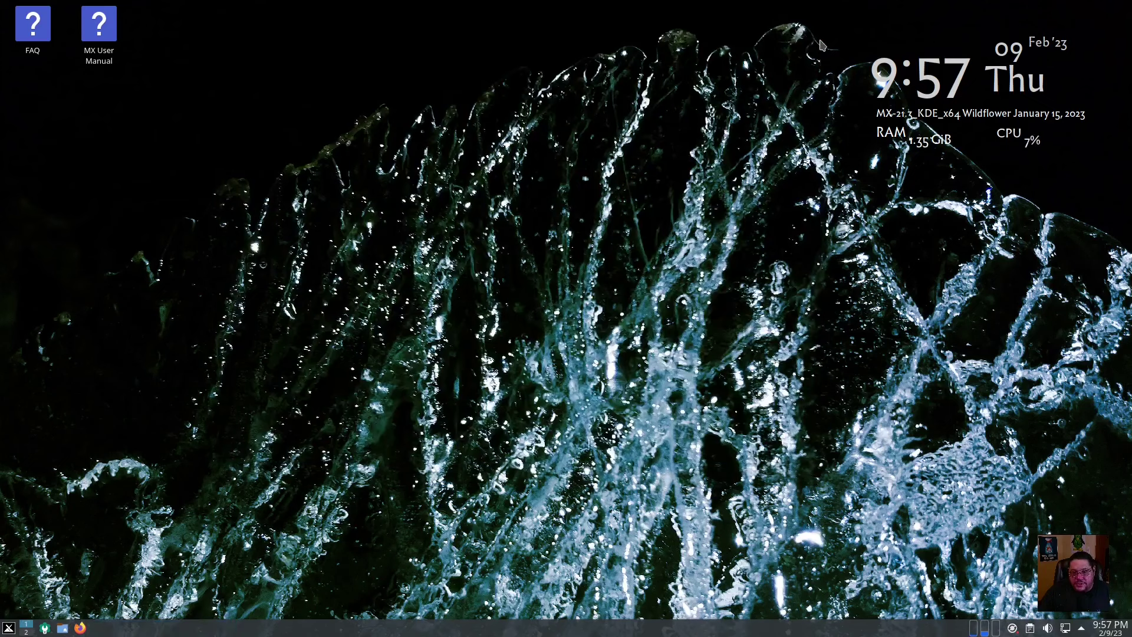
{"action": "left_click", "coordinate": [8, 627]}
{"action": "mouse_move", "coordinate": [65, 540]}
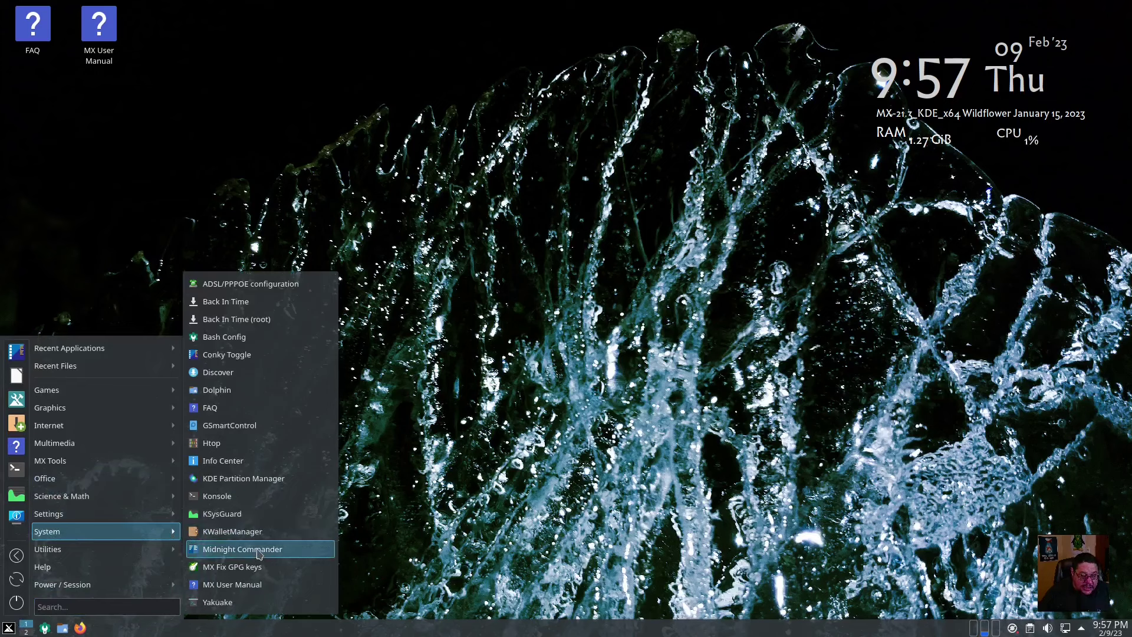
{"action": "left_click", "coordinate": [259, 551]}
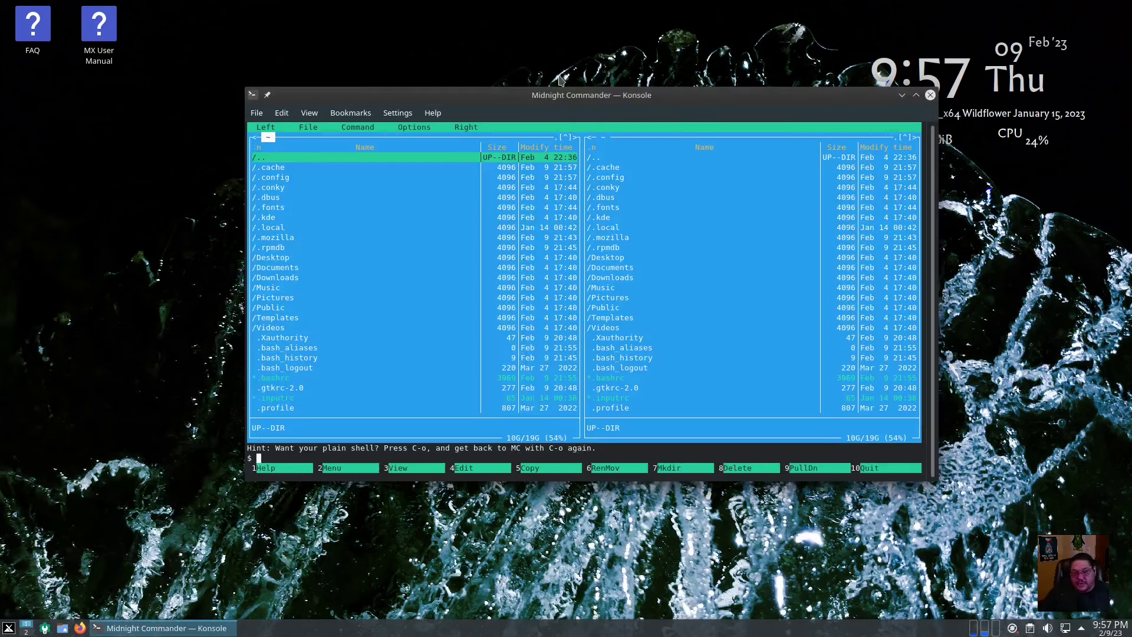
{"action": "left_click", "coordinate": [915, 95]}
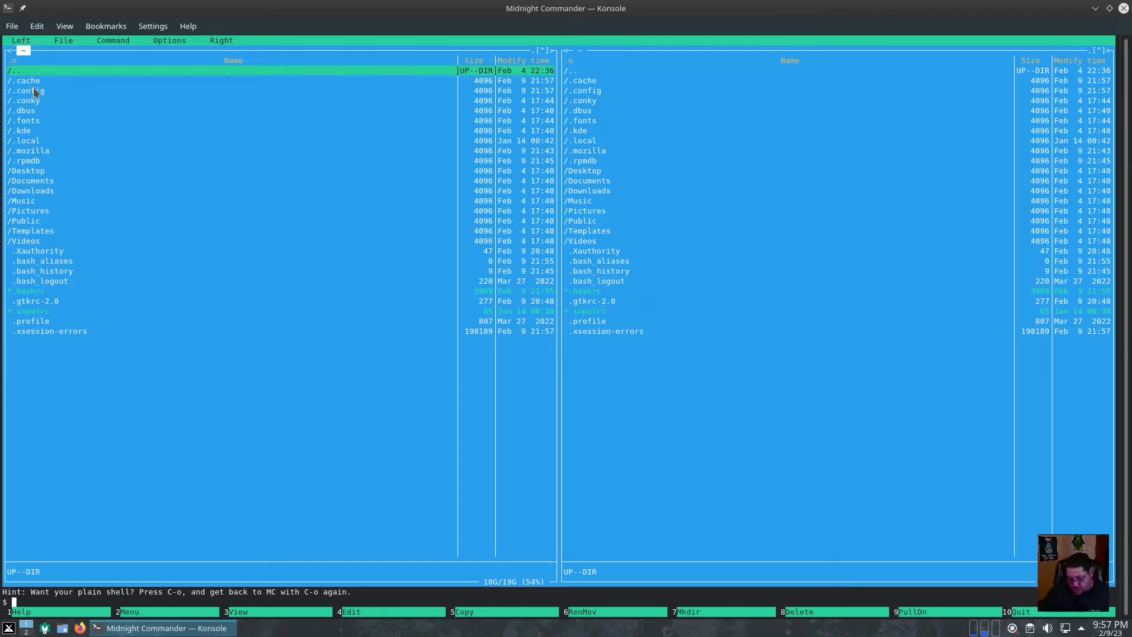
{"action": "key", "text": "Down"}
{"action": "key", "text": "Down"}
{"action": "key", "text": "Down"}
{"action": "key", "text": "Down"}
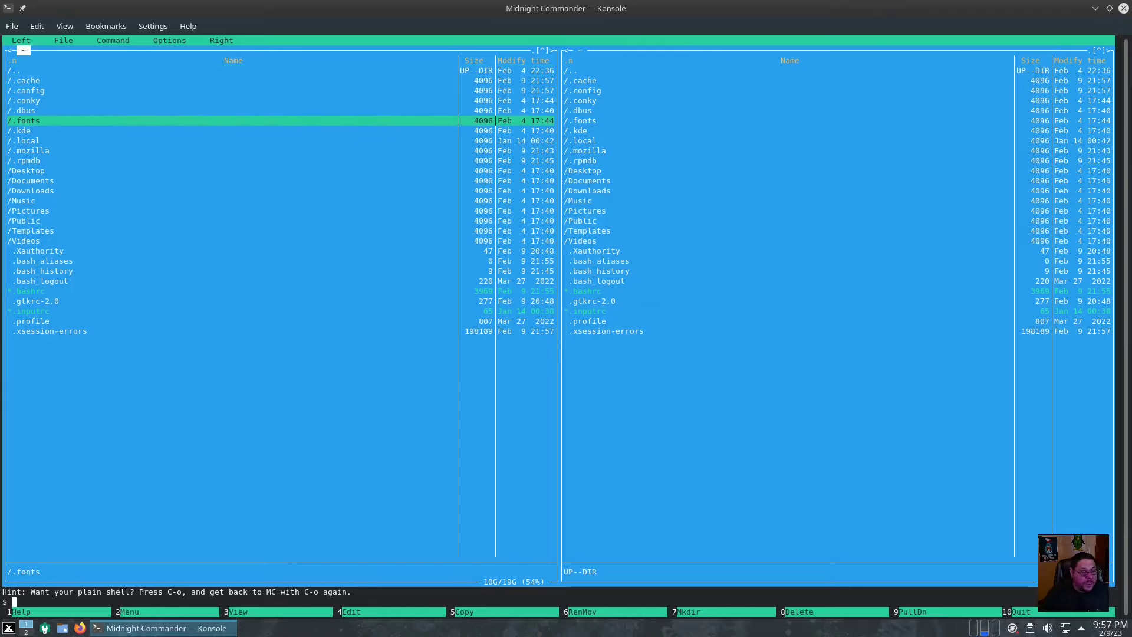
{"action": "key", "text": "Up"}
{"action": "key", "text": "Up"}
{"action": "key", "text": "Up"}
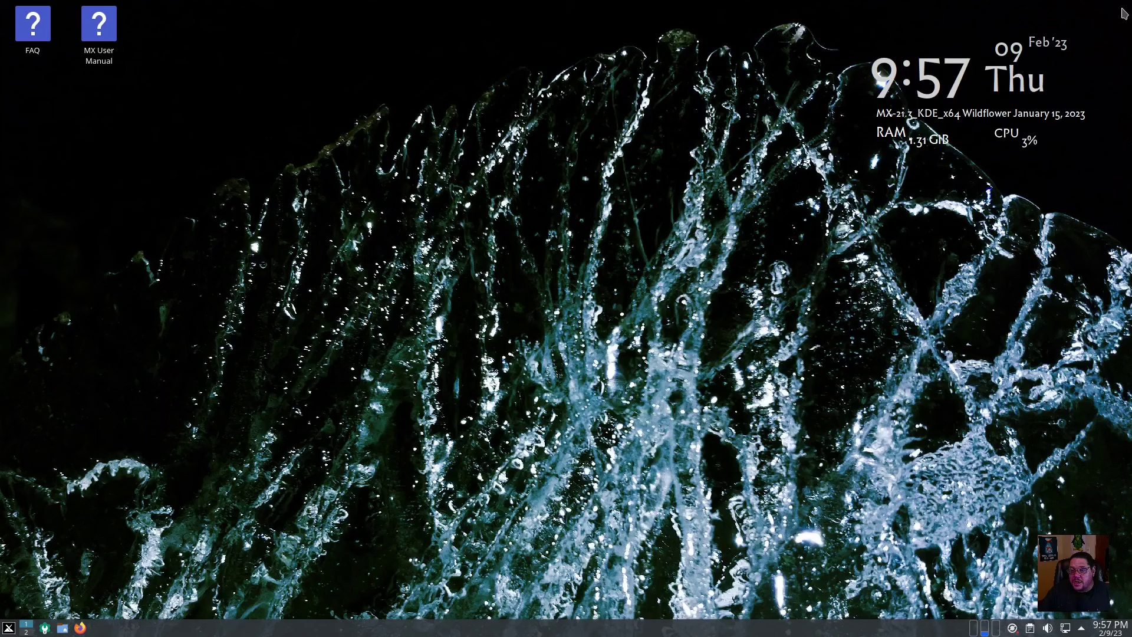
{"action": "left_click", "coordinate": [1124, 8]}
{"action": "left_click", "coordinate": [8, 627]}
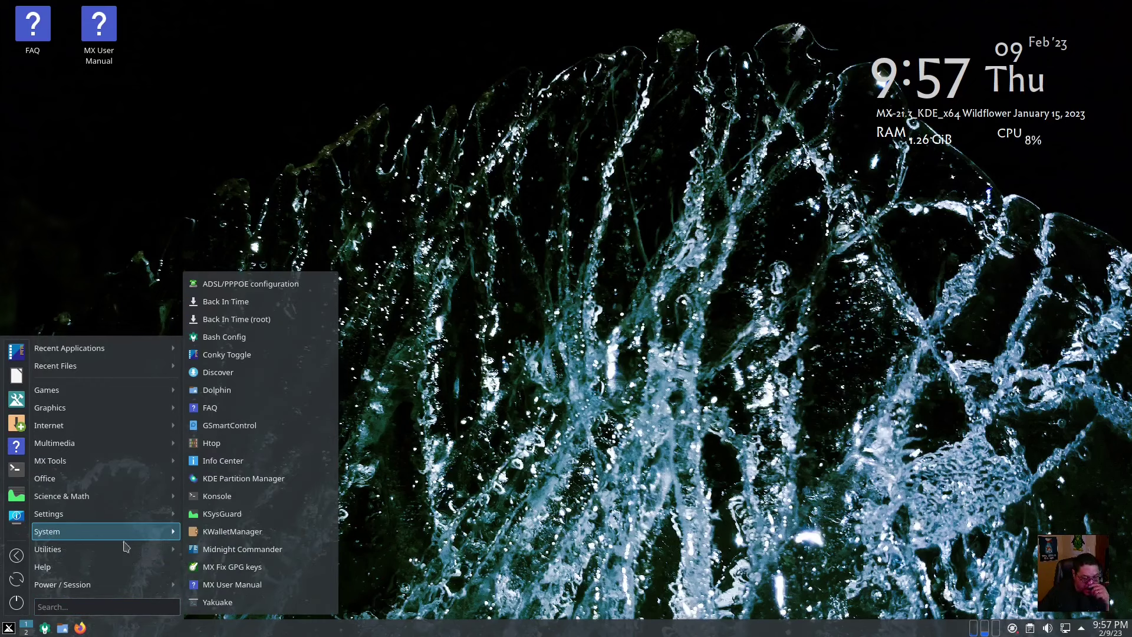
{"action": "mouse_move", "coordinate": [106, 551]}
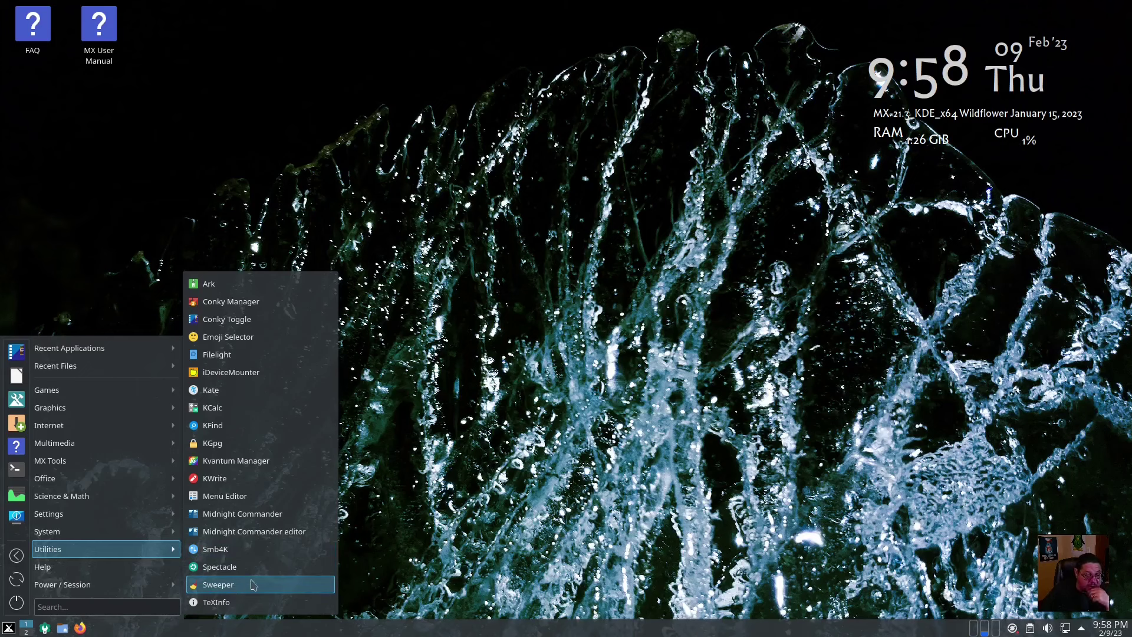
{"action": "left_click", "coordinate": [407, 495]}
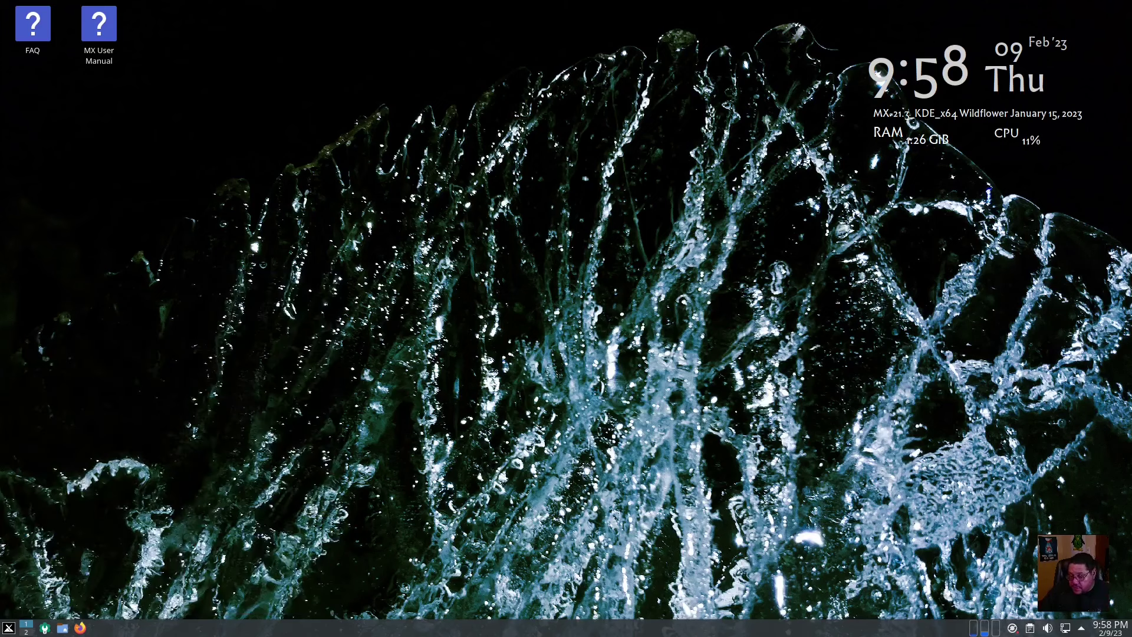